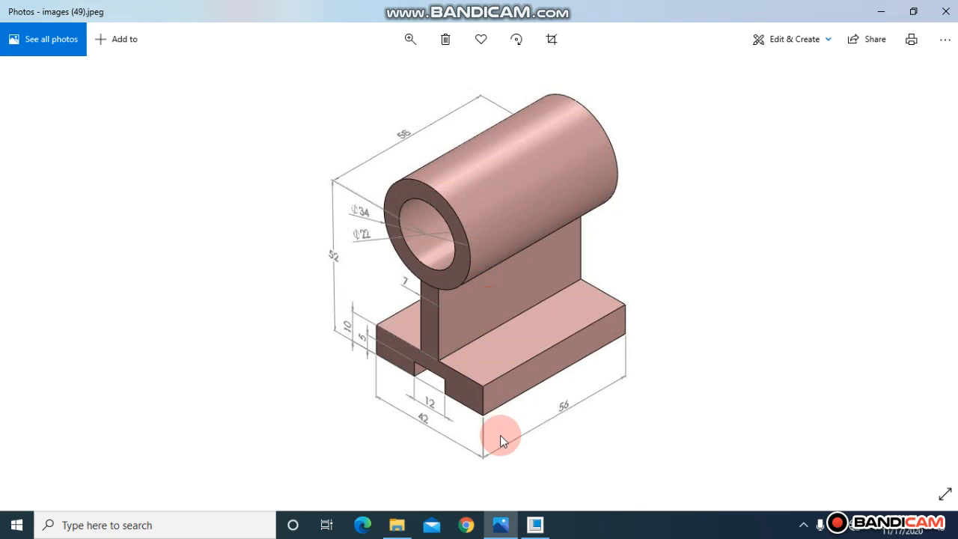
- Switch to Creo Parametric and create a new solid part with the default name and template
left_click(534, 520)
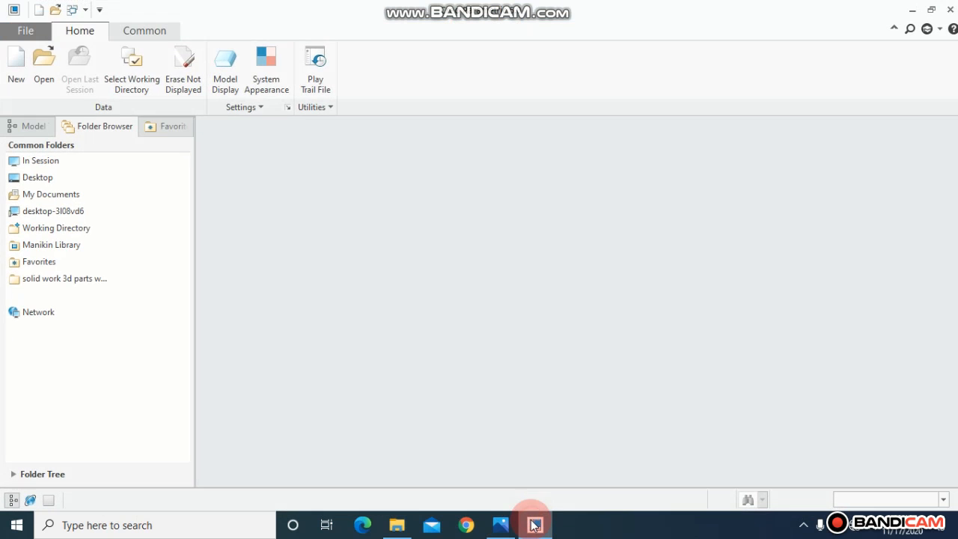
left_click(18, 73)
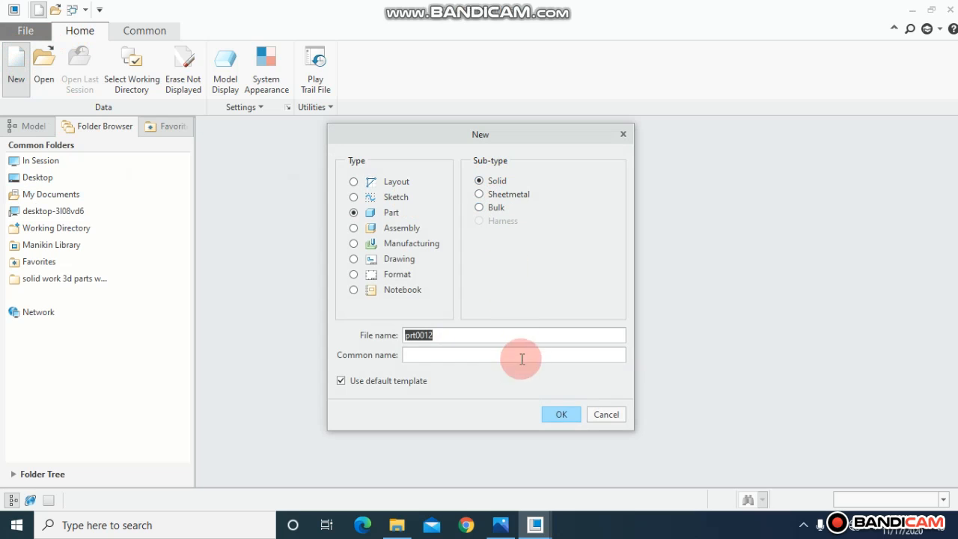
left_click(562, 414)
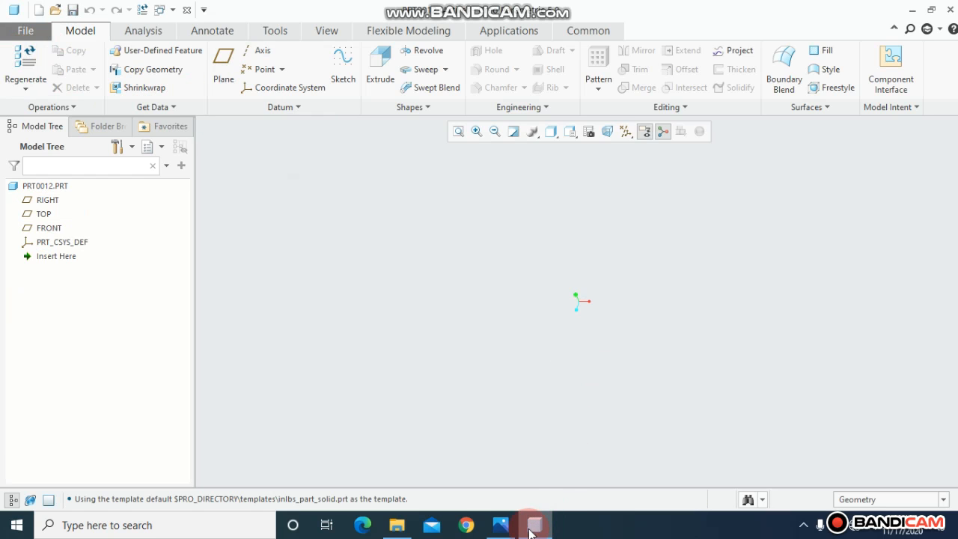
- Check the base in the reference image, then start an extrude sketch on the TOP plane, viewed square to the plane
left_click(501, 525)
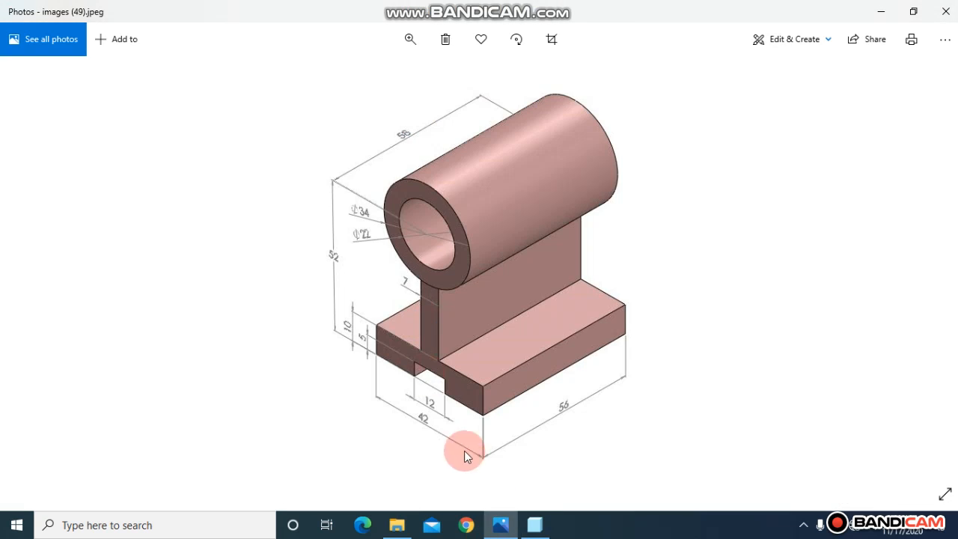
left_click(497, 521)
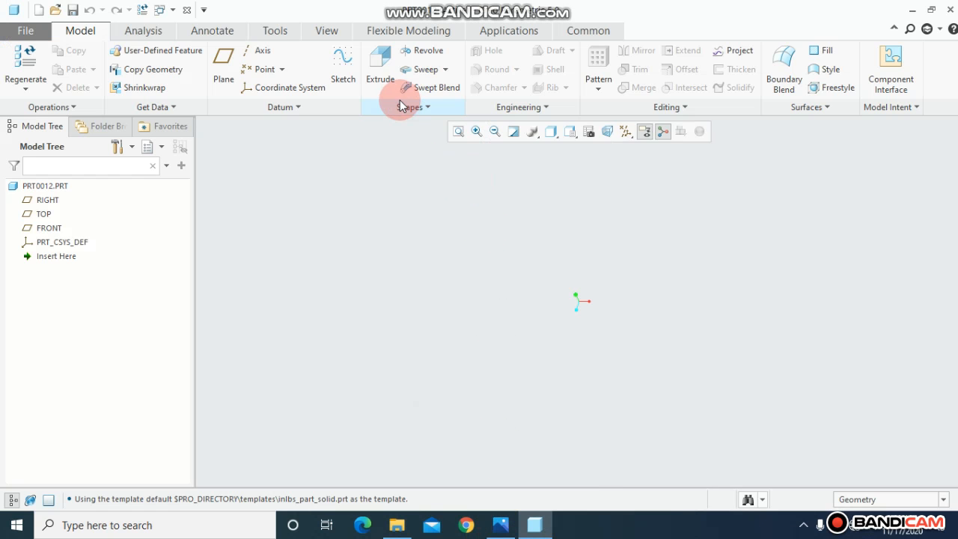
left_click(501, 525)
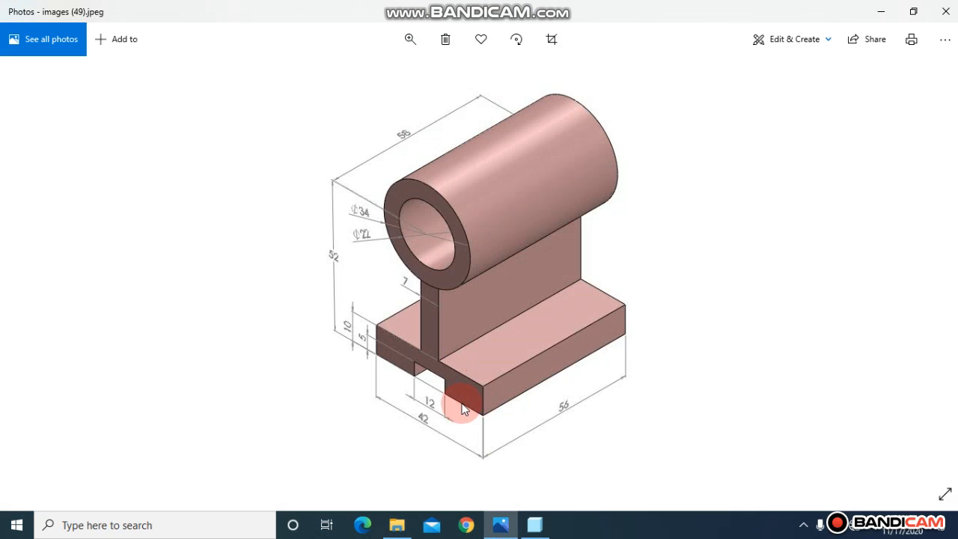
left_click(503, 523)
left_click(365, 79)
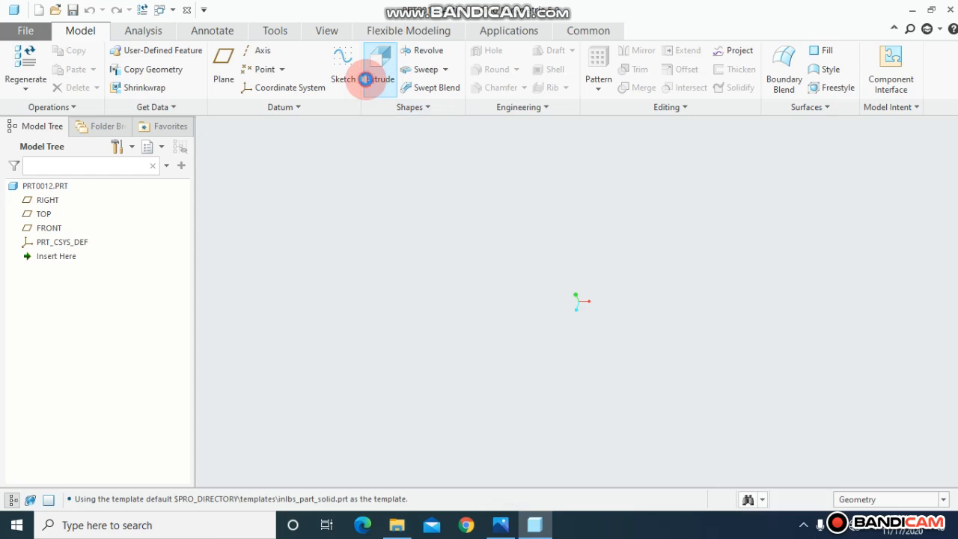
left_click(47, 217)
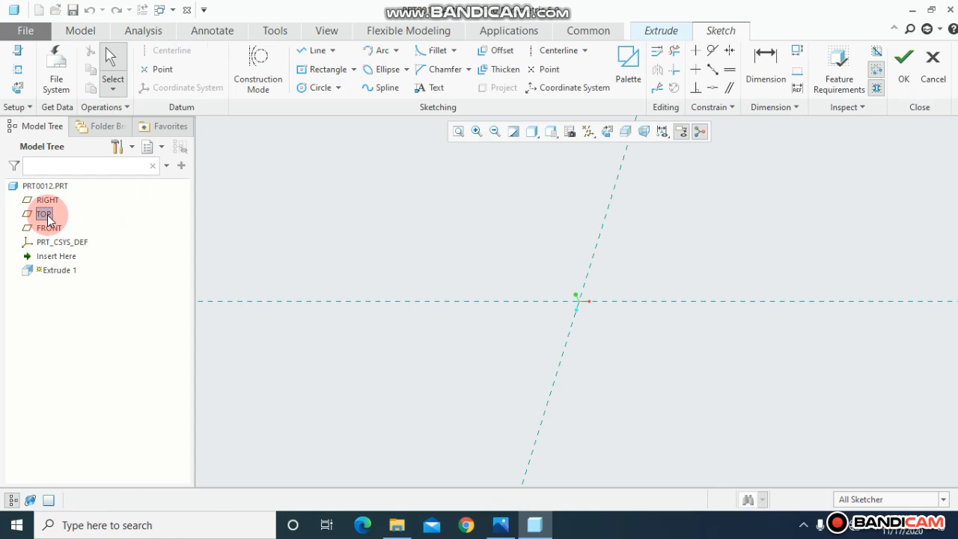
left_click(259, 187)
left_click(607, 133)
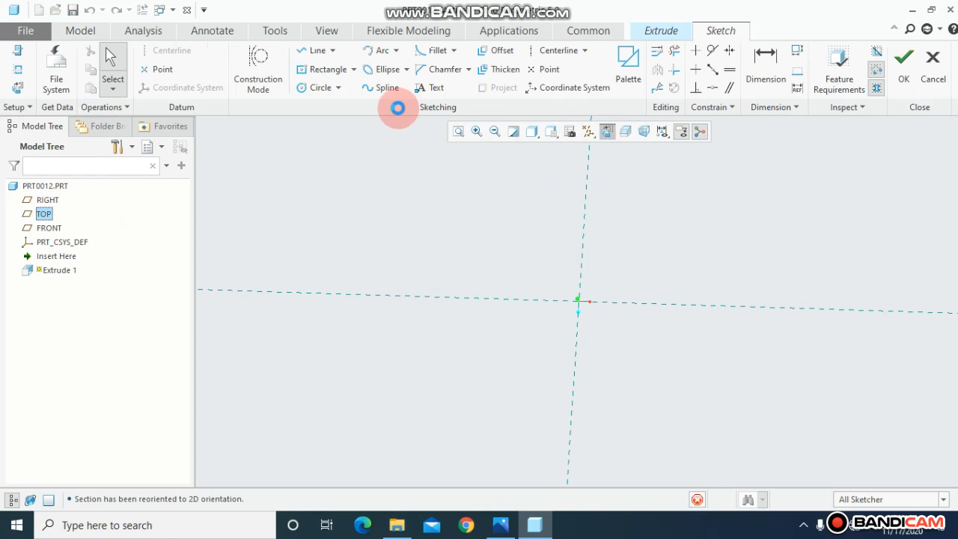
- Sketch a center rectangle at the origin, about 606 wide by 191 high
left_click(330, 70)
left_click(578, 300)
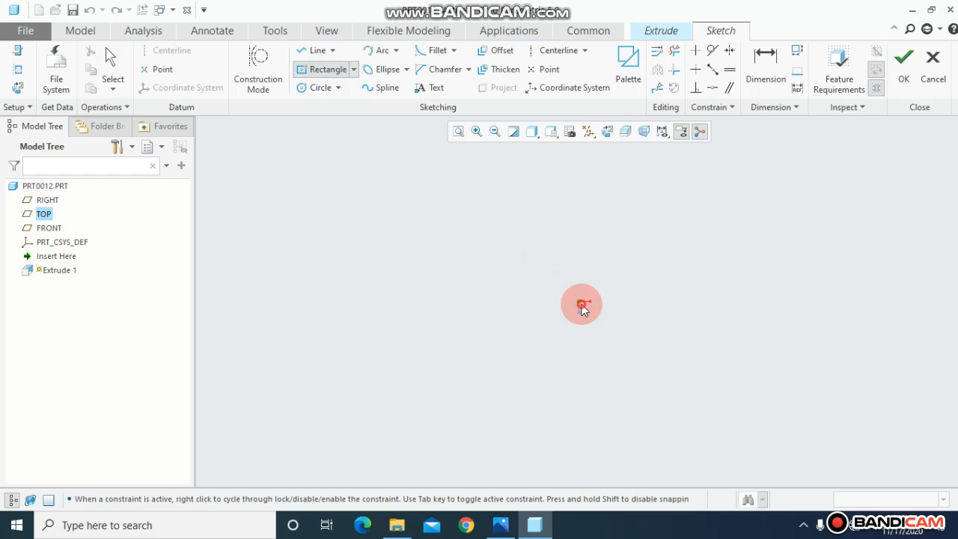
left_click(402, 248)
middle_click(420, 292)
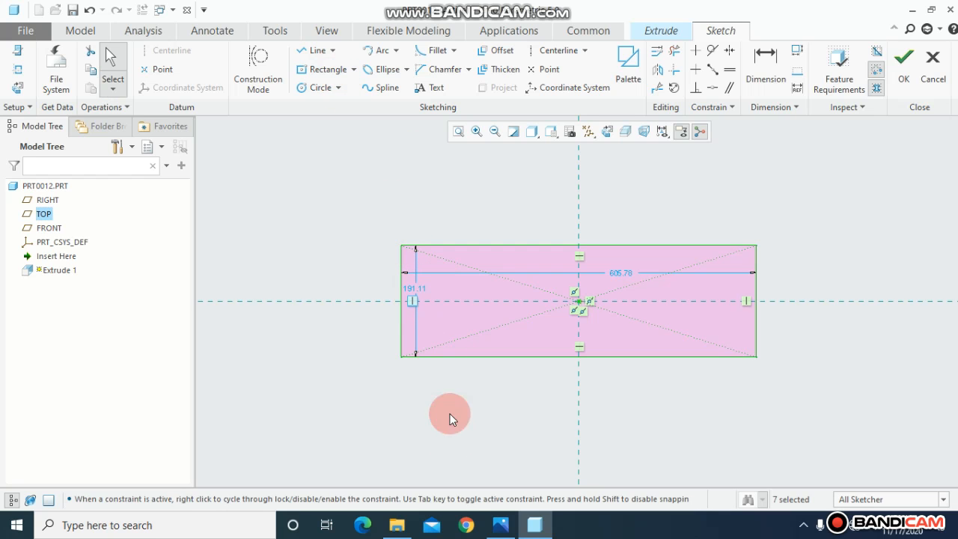
- Check the base sizes in the reference image and set the rectangle's height to 10 and its width to 42
key("alt+Tab")
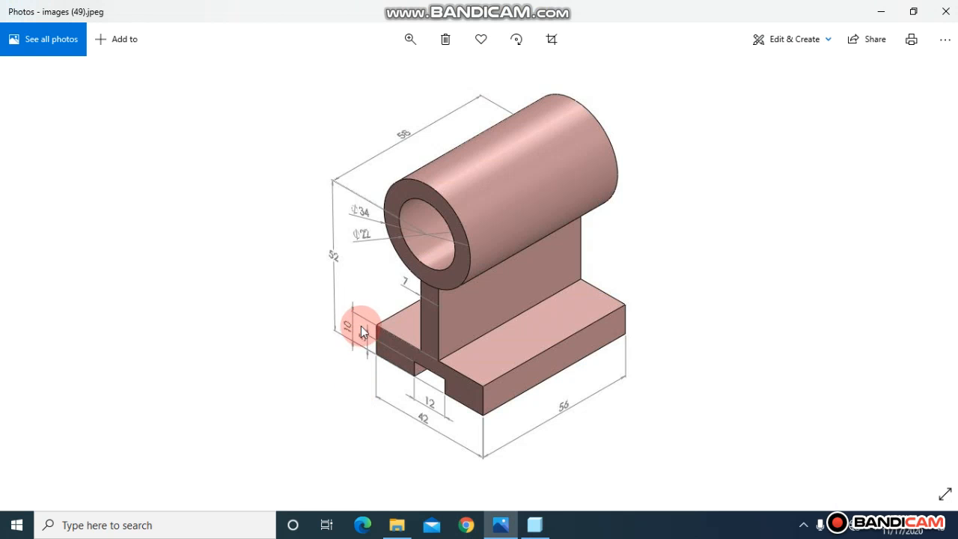
left_click(501, 525)
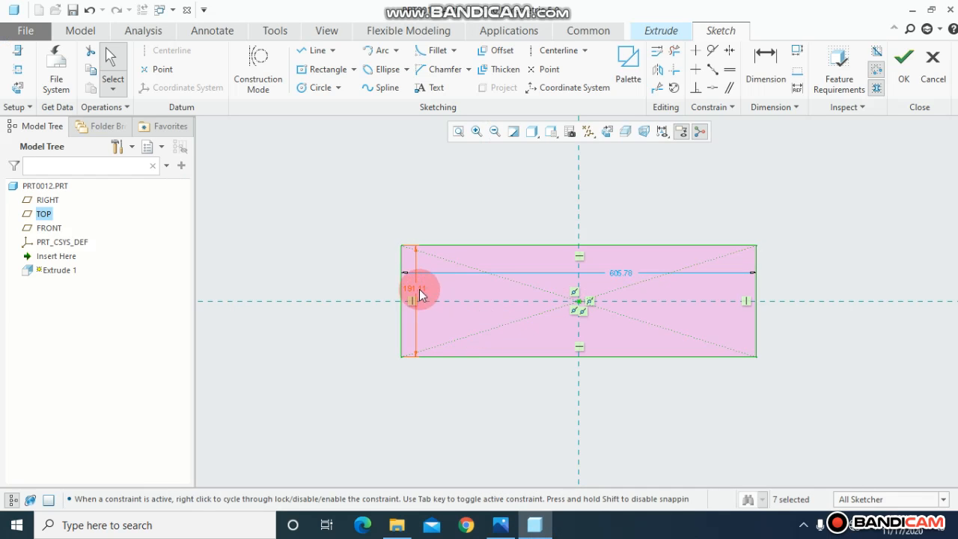
double_click(410, 288)
type("10")
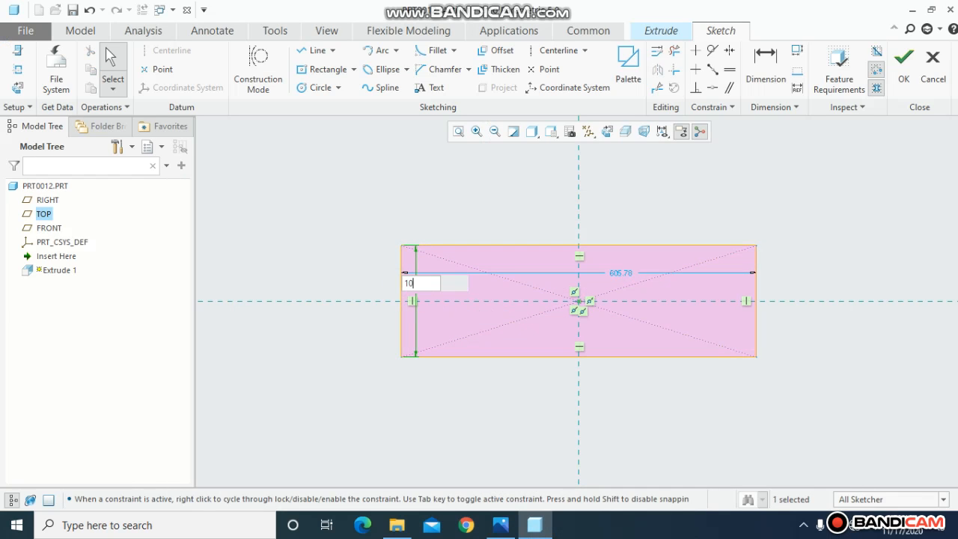
left_click(409, 292)
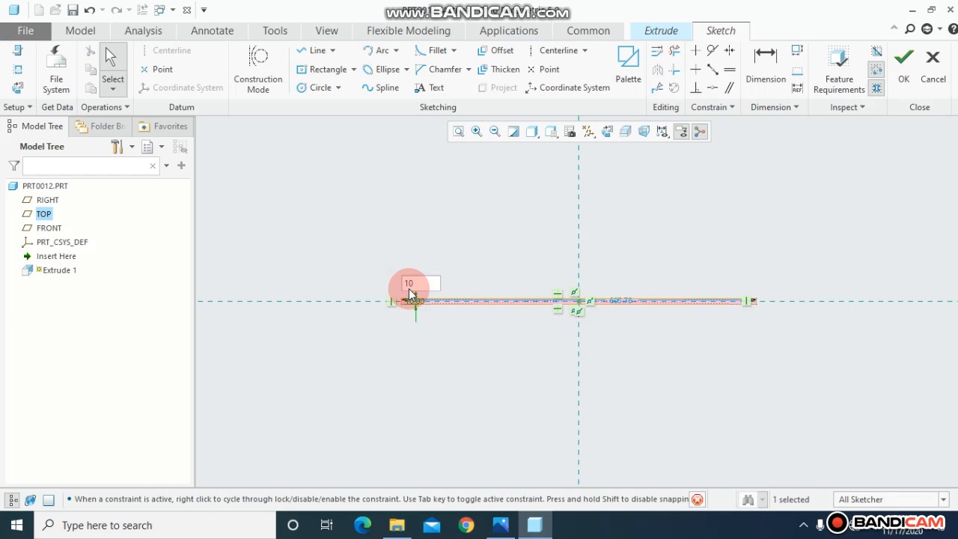
double_click(620, 301)
type("42")
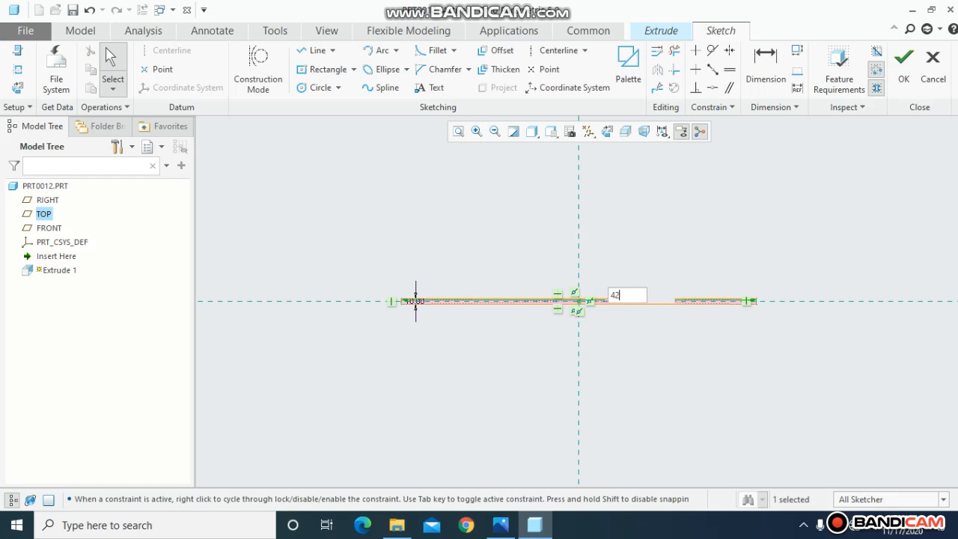
left_click(618, 307)
- Finish the base sketch and extrude it 56 deep, symmetric about the sketch plane, using the depth from the reference image
left_click(901, 72)
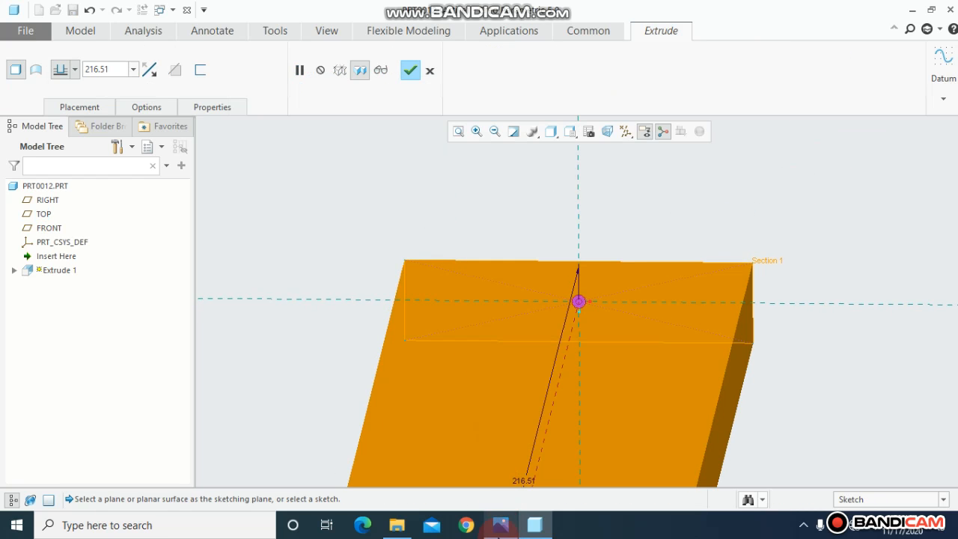
left_click(501, 525)
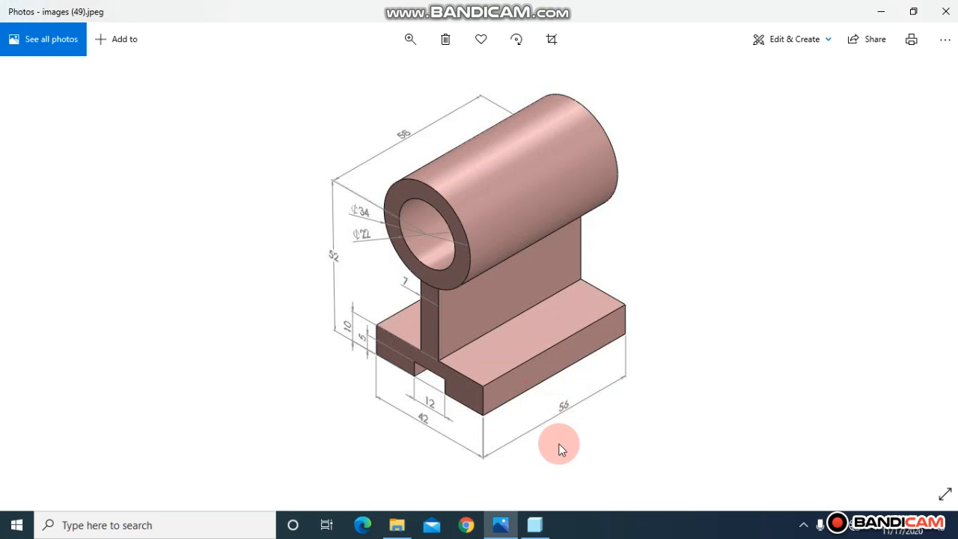
left_click(535, 524)
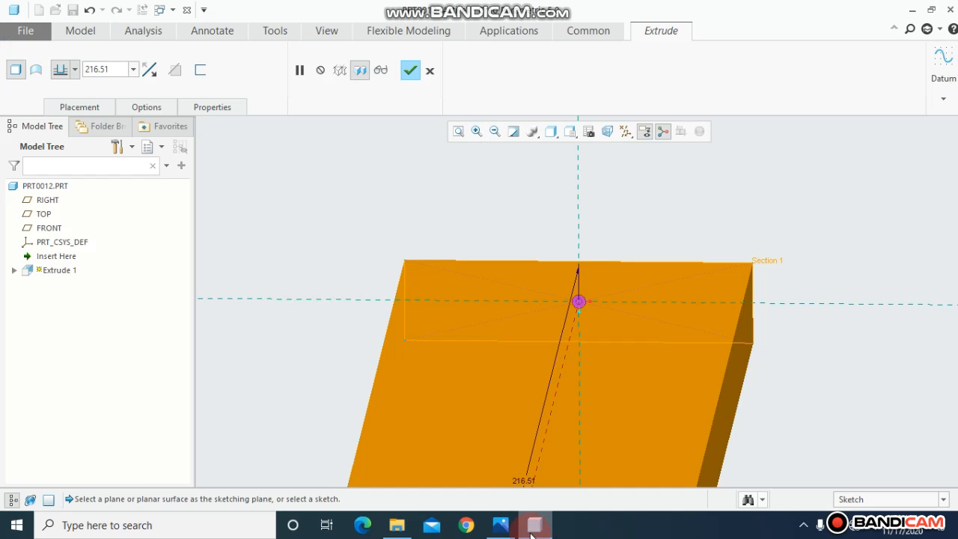
type("56")
key("Return")
left_click(103, 69)
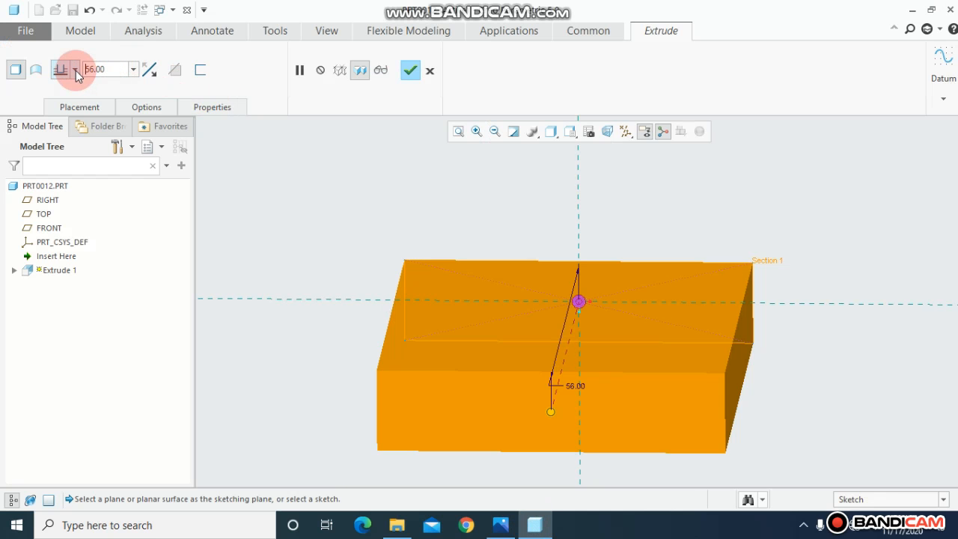
left_click(411, 69)
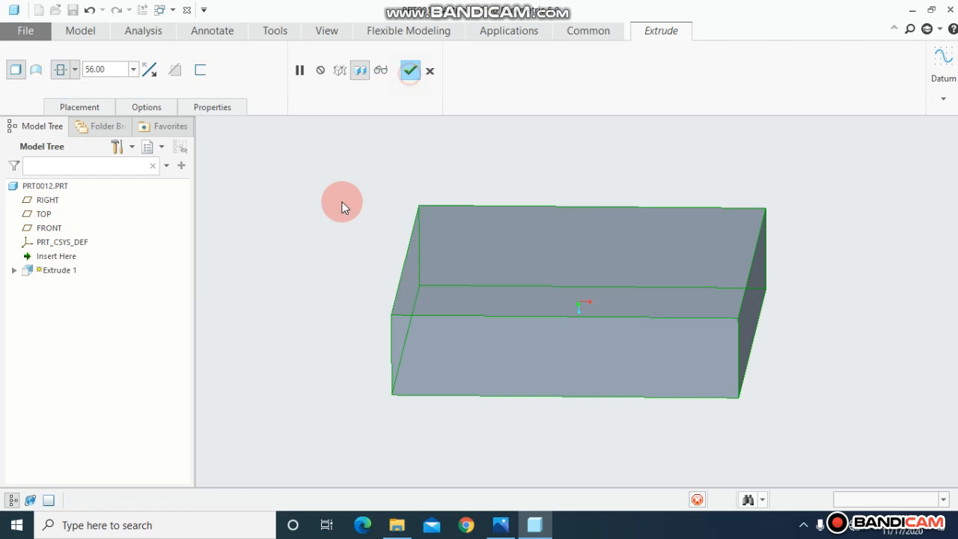
- Check the bottom slot in the reference image and start an extrude sketch on the base block's 42 by 10 front face
middle_click_drag(339, 202, 331, 204)
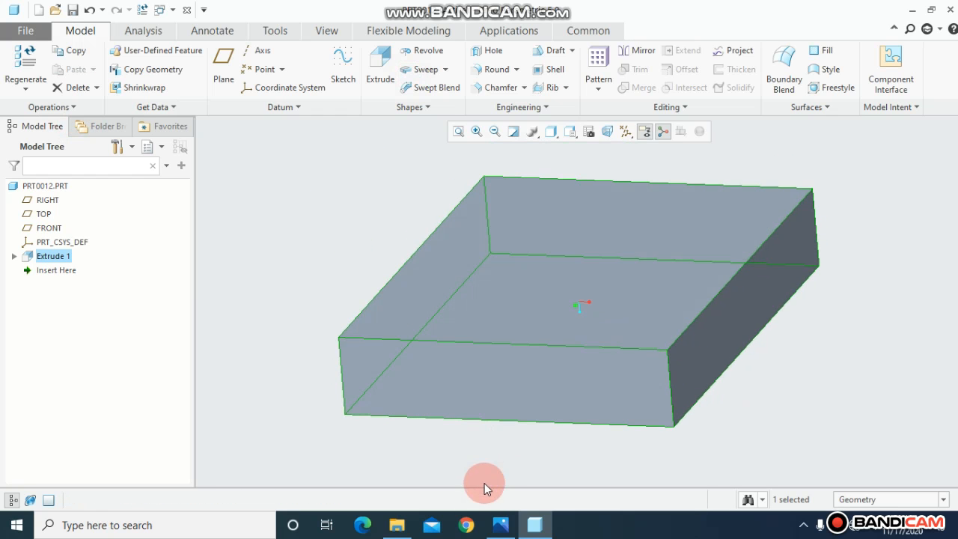
left_click(495, 523)
left_click(429, 309)
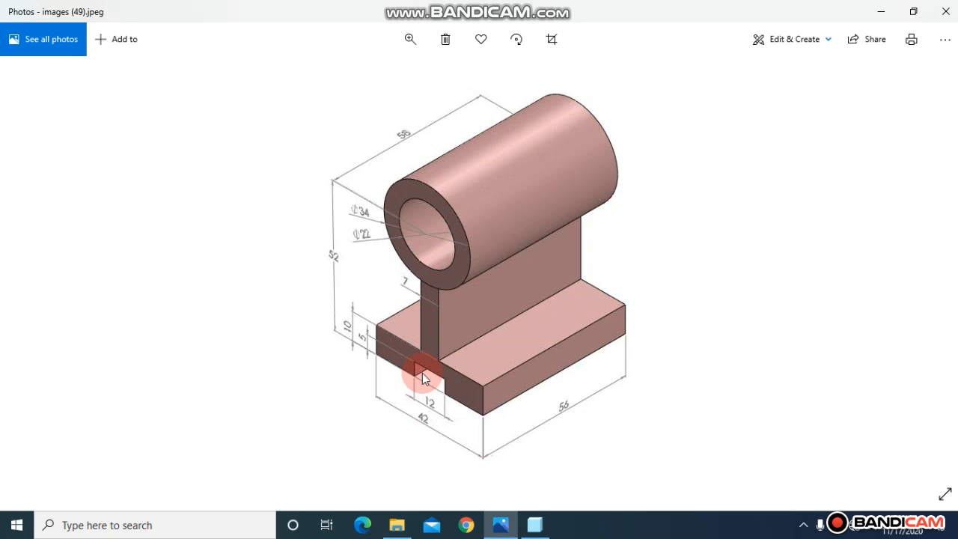
left_click(523, 528)
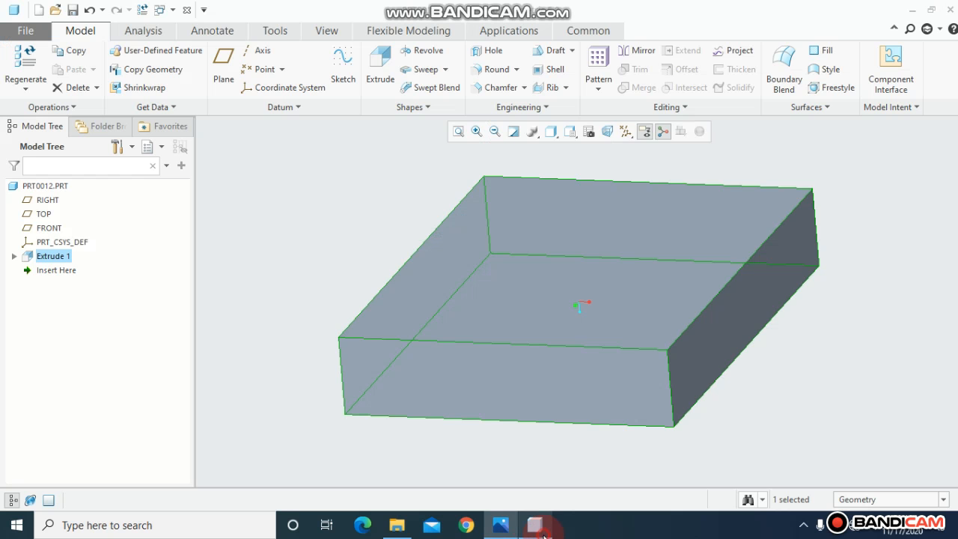
left_click(497, 377)
left_click(524, 332)
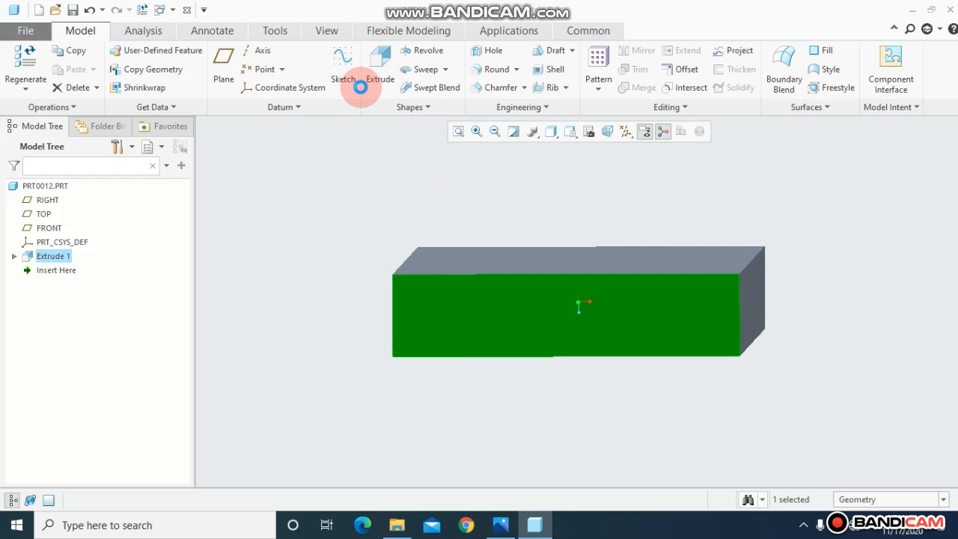
left_click(381, 81)
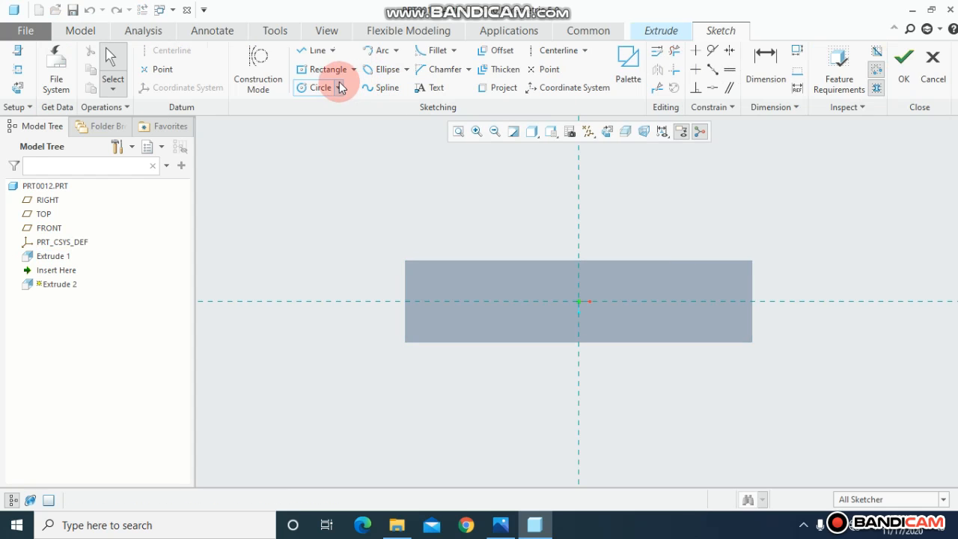
- Sketch a corner rectangle for the slot, about 9.8 wide by 3.8 high, on the block's bottom edge across the vertical reference
left_click(354, 69)
left_click(343, 87)
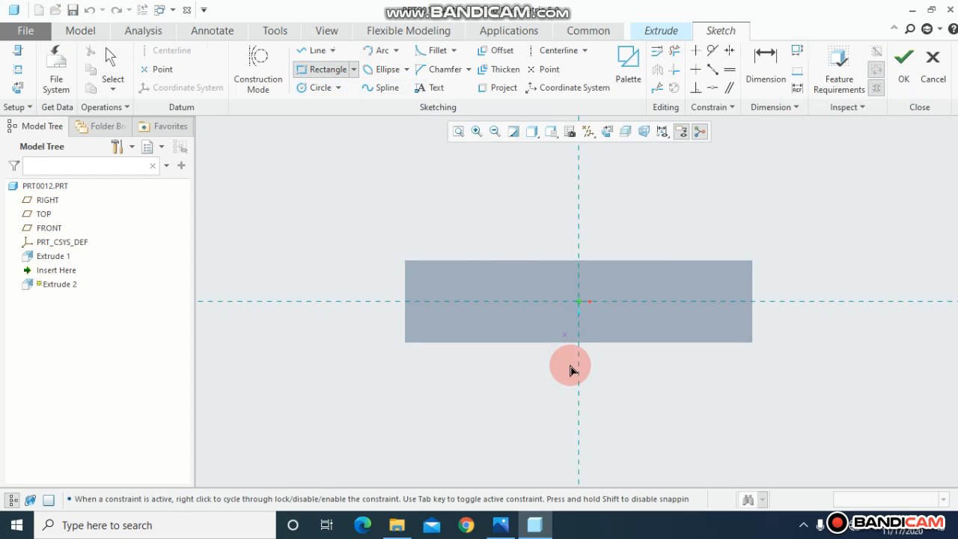
left_click(539, 343)
left_click(620, 311)
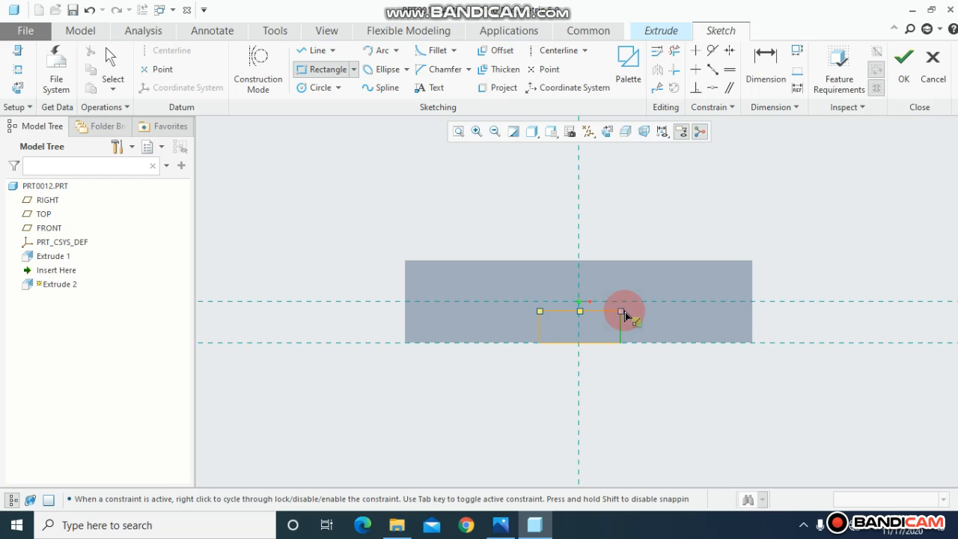
- Dimension the slot rectangle's width as 12
left_click(766, 63)
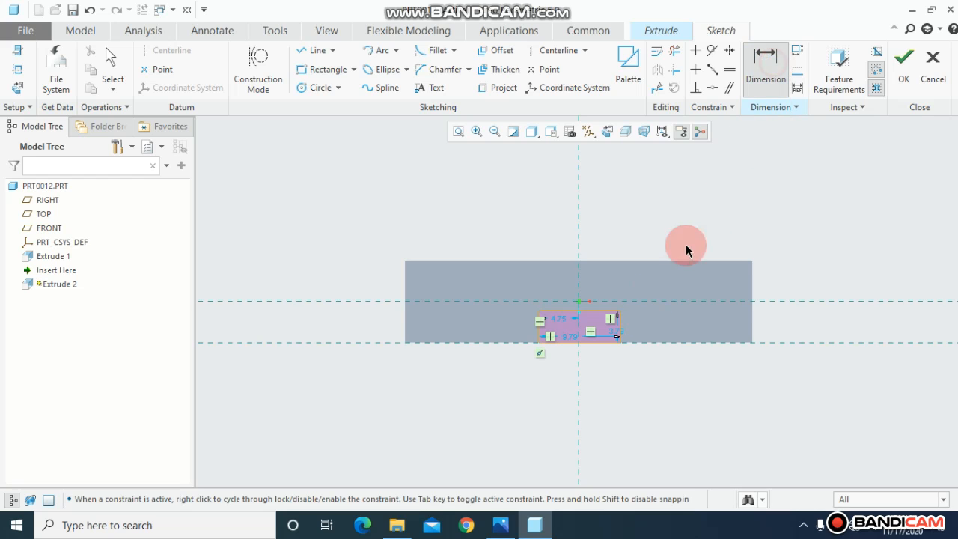
middle_click(567, 345)
type("12")
key("Return")
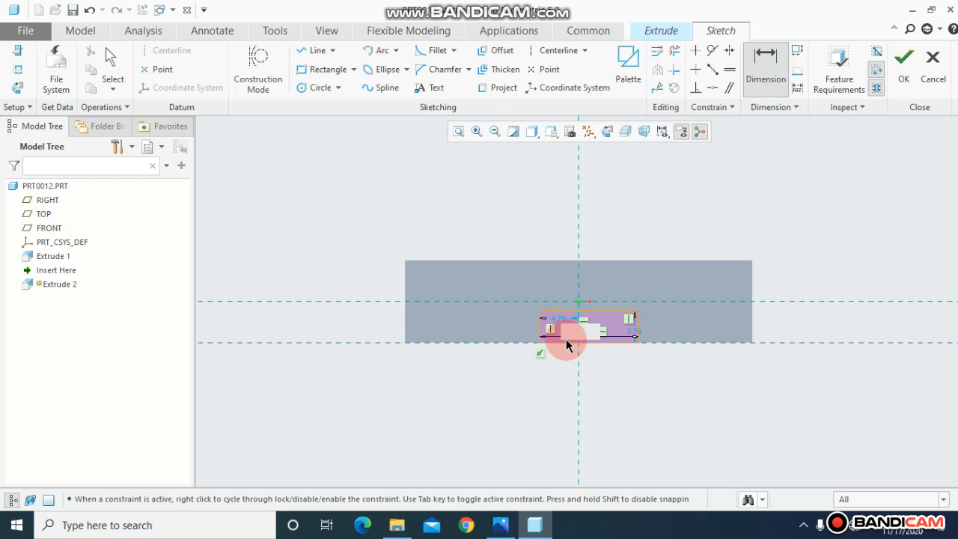
- Place sketch points at the slot rectangle's corners and dimension its height along the left side as 5
left_click(544, 69)
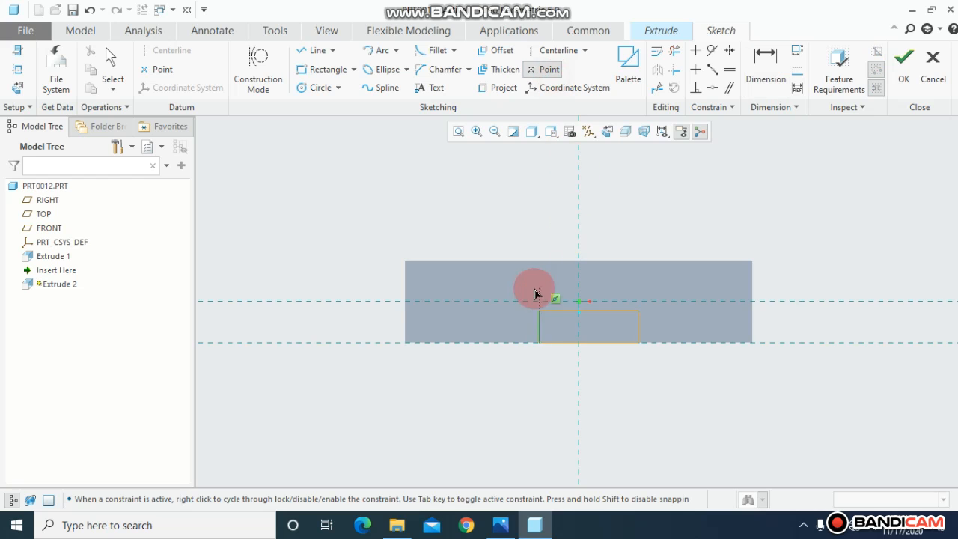
left_click(638, 311)
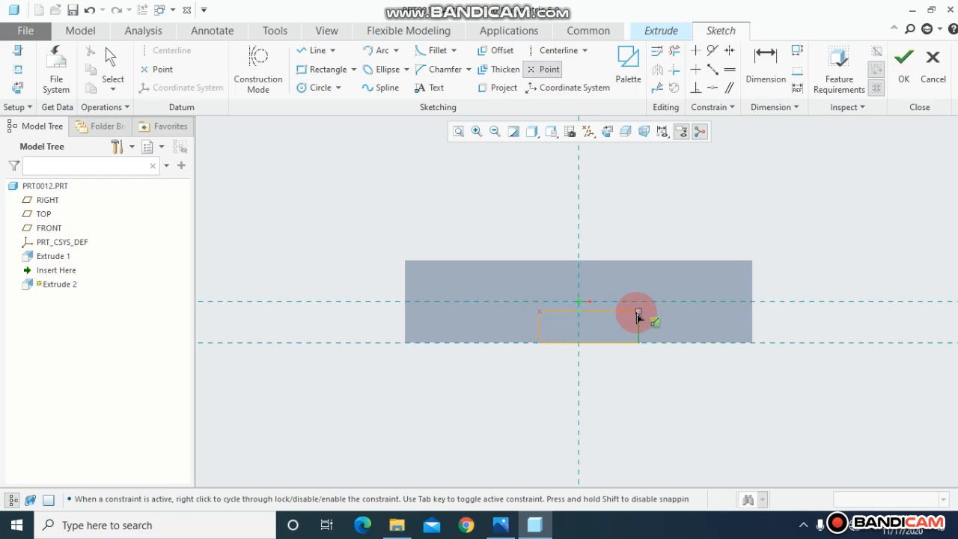
left_click(755, 88)
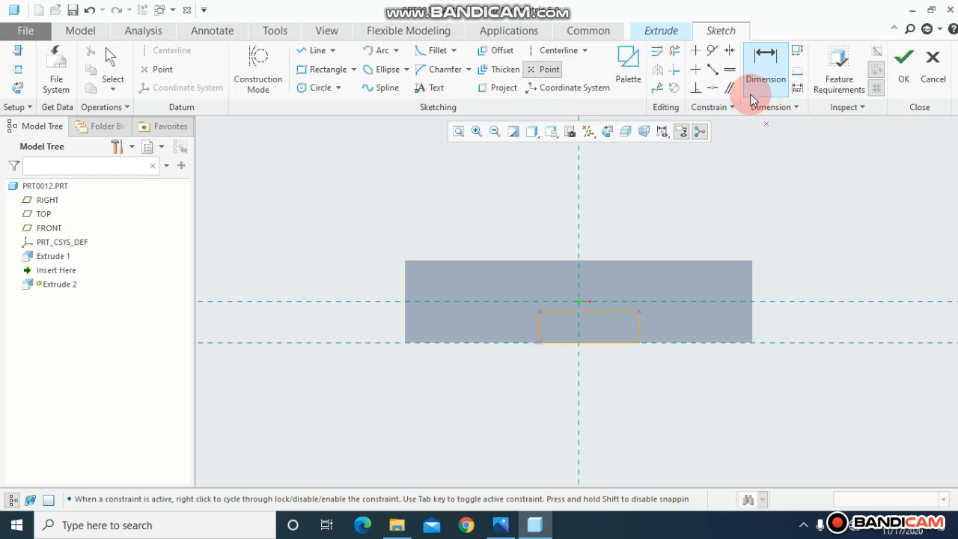
left_click(577, 284)
left_click(536, 318)
left_click(539, 342)
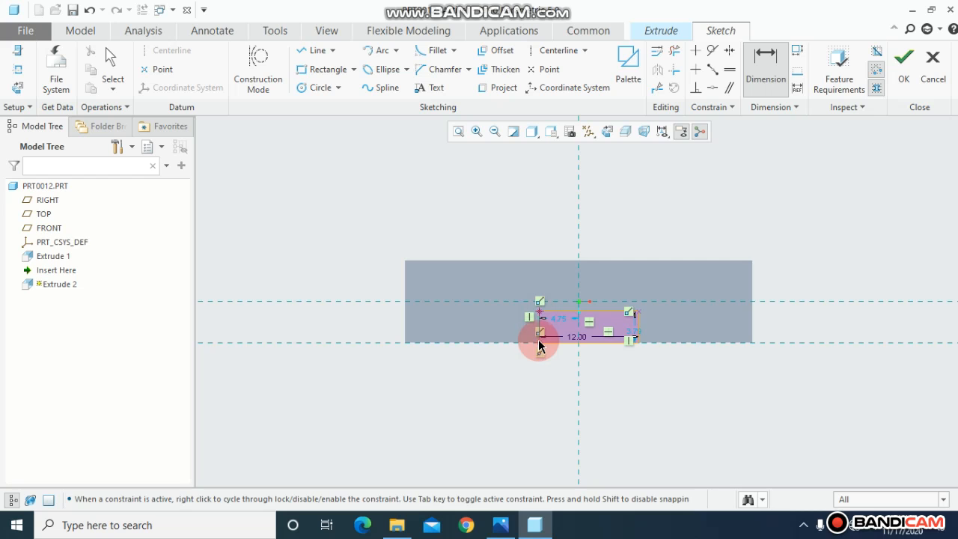
middle_click(498, 318)
type("5")
key("Return")
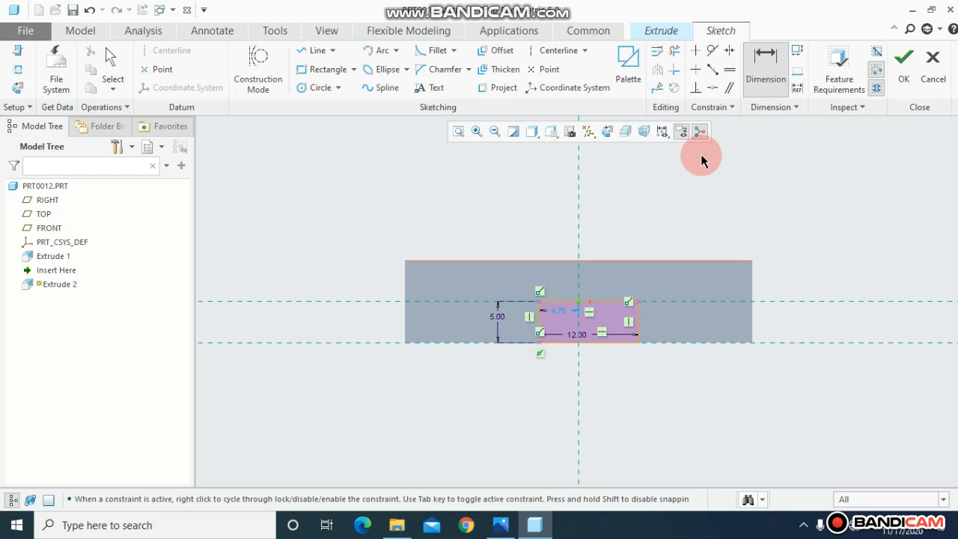
- Add a vertical centerline through the block's middle and make the slot rectangle's upper corners symmetric about it
left_click(712, 51)
left_click(730, 51)
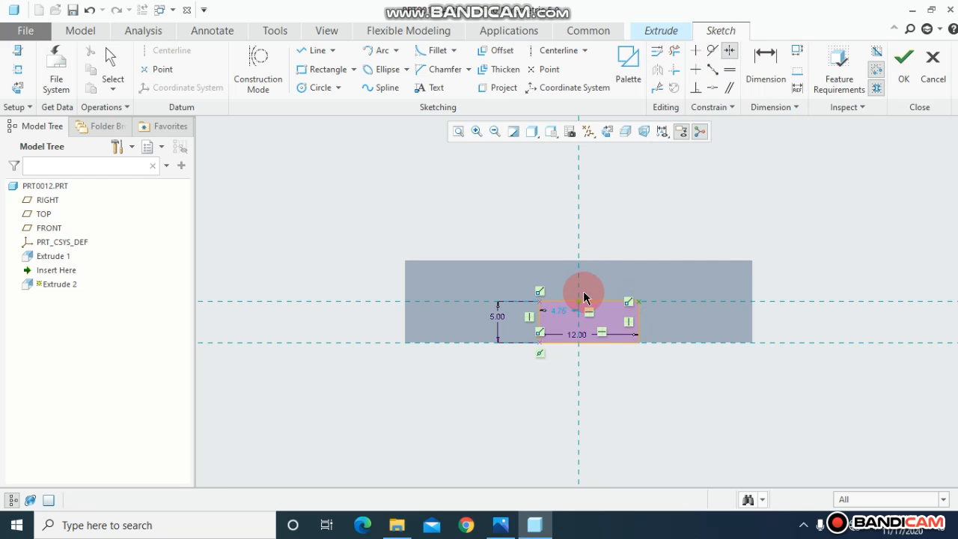
left_click(554, 51)
left_click(581, 247)
left_click(730, 54)
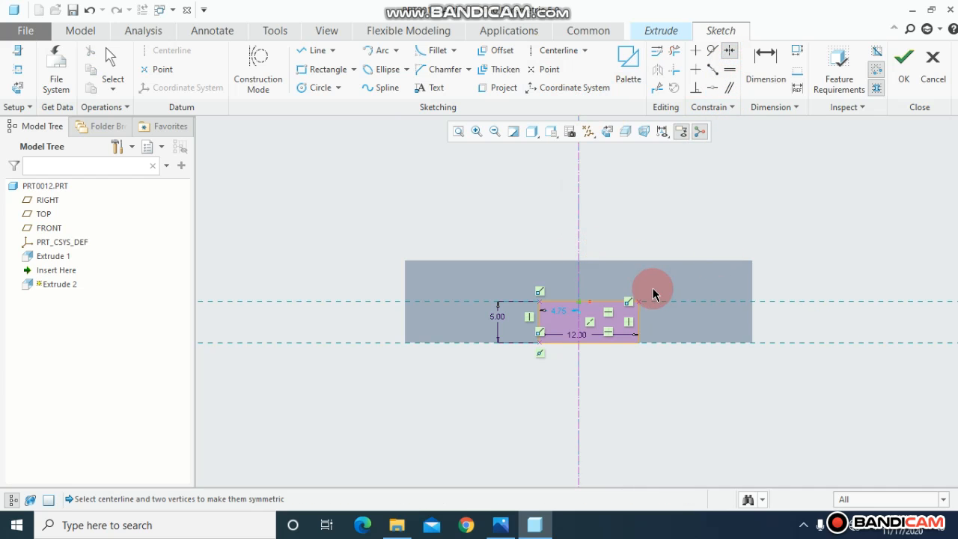
left_click(638, 301)
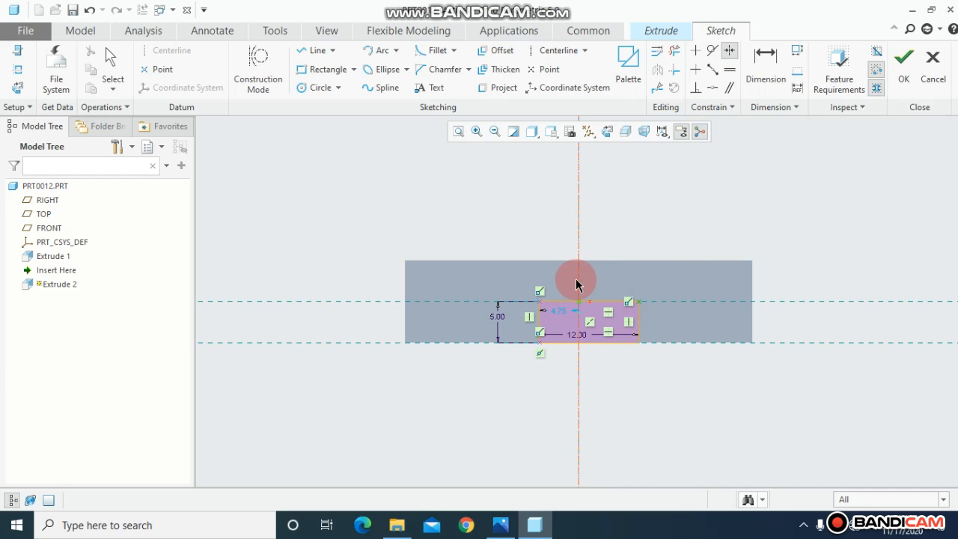
left_click(579, 281)
left_click(540, 301)
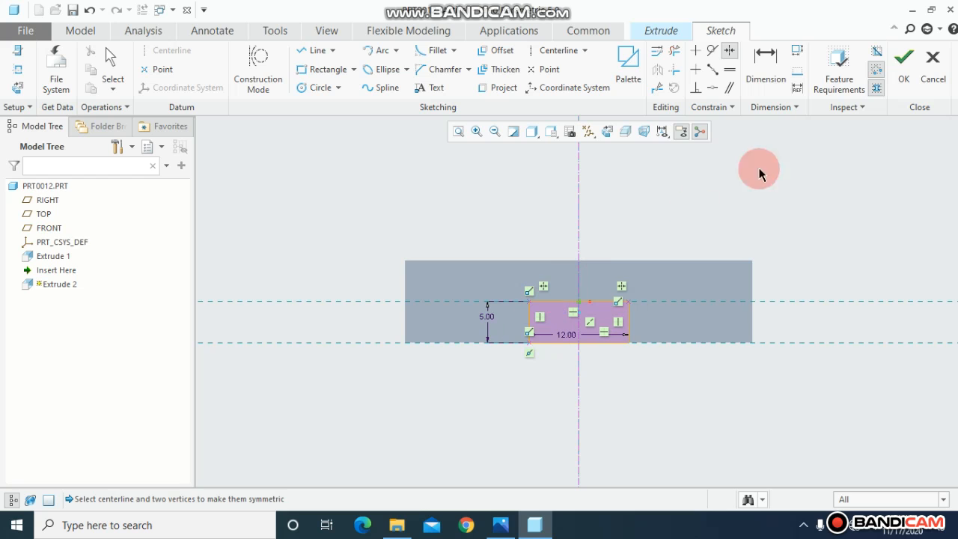
- Finish the slot sketch and extrude it as a cut into the block, removing material through its whole length
left_click(904, 71)
middle_click_drag(753, 205, 730, 215)
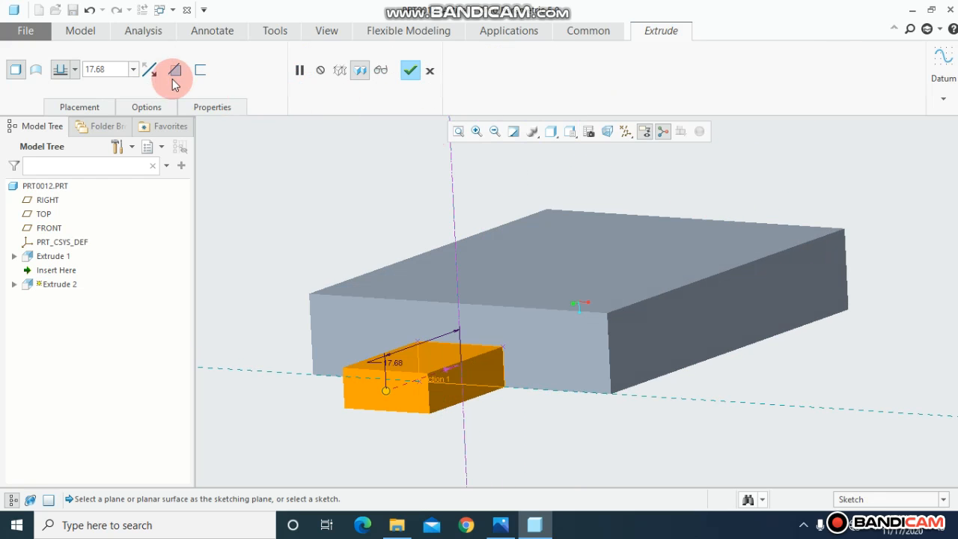
left_click(149, 70)
left_click(175, 69)
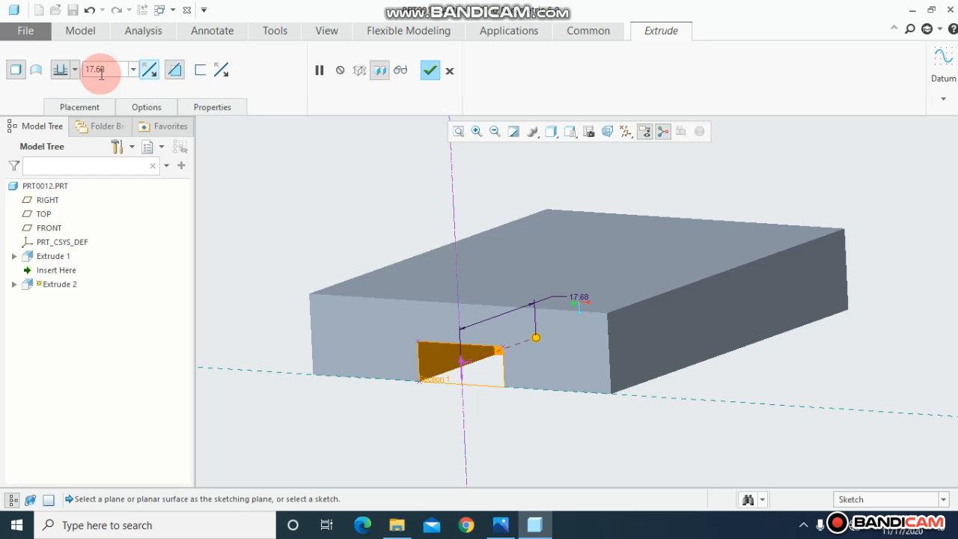
left_click(64, 70)
left_click(56, 154)
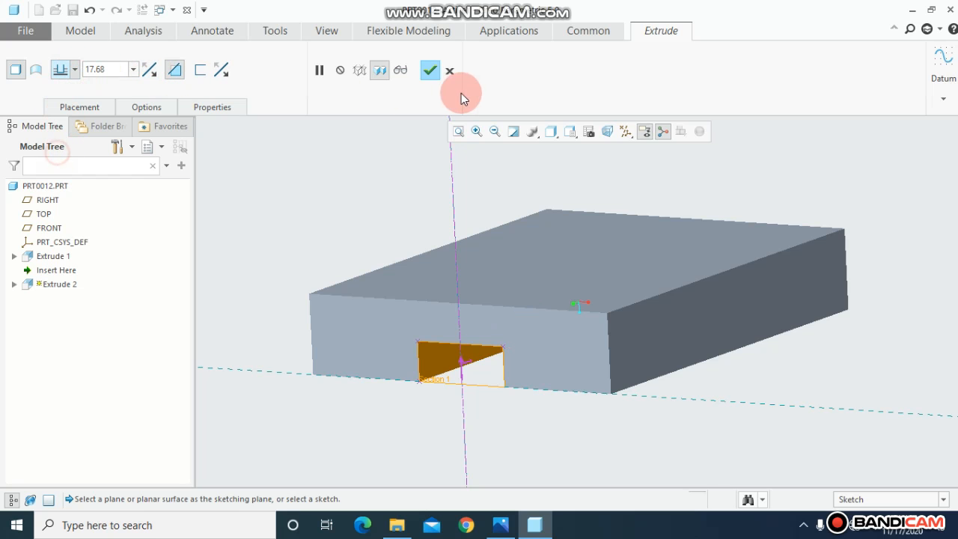
left_click(430, 70)
mouse_move(332, 178)
middle_mouse_down()
mouse_move(349, 165)
mouse_move(344, 176)
middle_mouse_up()
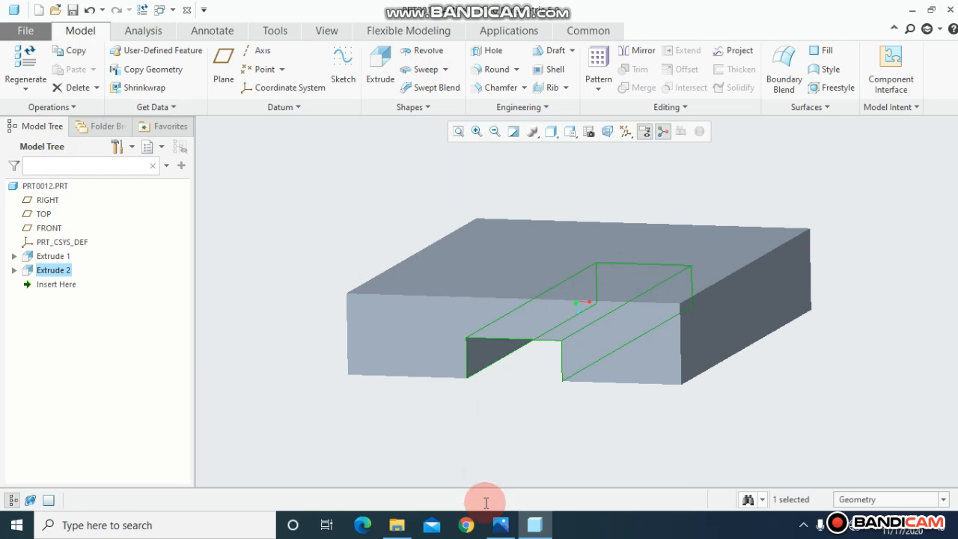
- Check the upright web in the reference image and start an extrude sketch on the block's front face
left_click(499, 525)
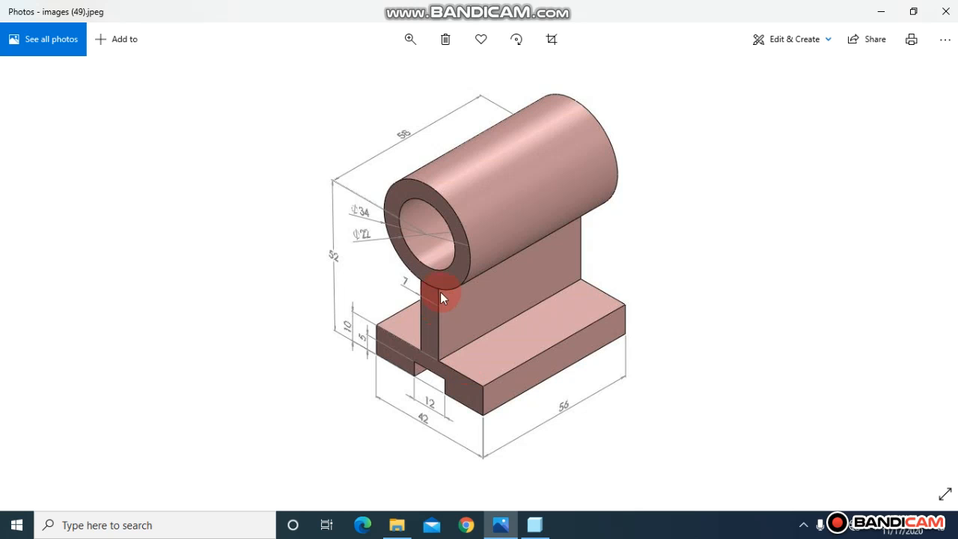
left_click(501, 525)
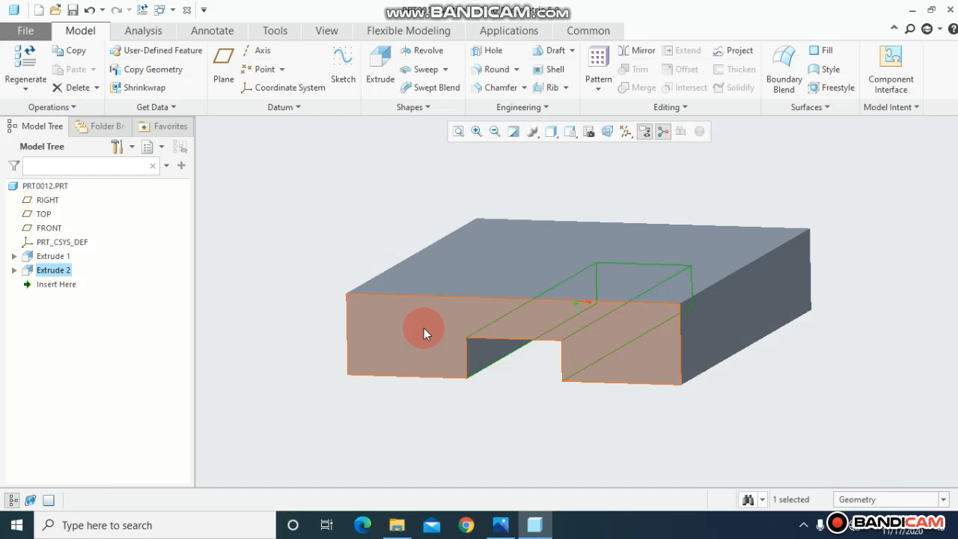
left_click(424, 326)
left_click(450, 276)
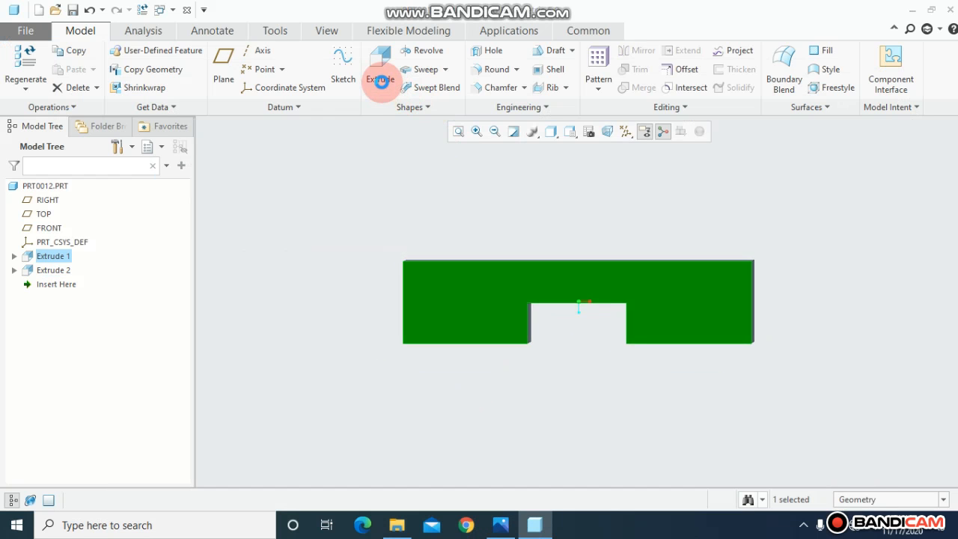
left_click(381, 79)
- Sketch a center rectangle for the web, about 4 wide by 19.8 high, on the vertical reference and standing on the block's top edge
left_click(352, 69)
left_click(353, 69)
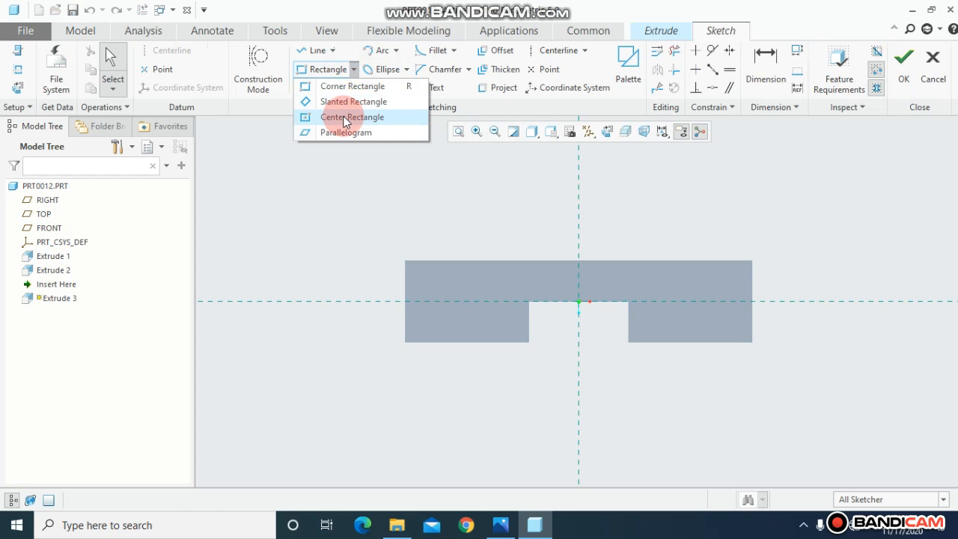
left_click(344, 117)
left_click(578, 180)
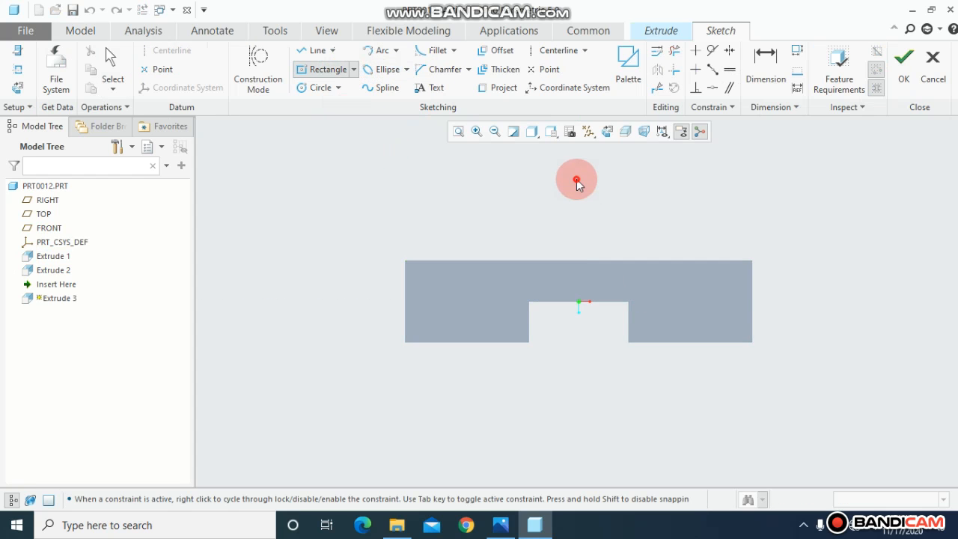
left_click(596, 262)
middle_click(718, 121)
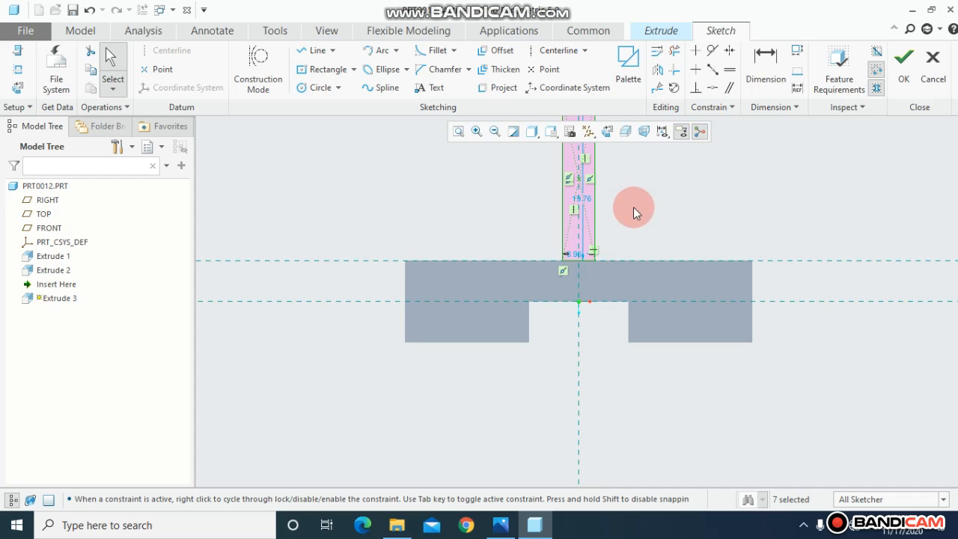
- Set the web rectangle's width to 7
double_click(578, 259)
type("7")
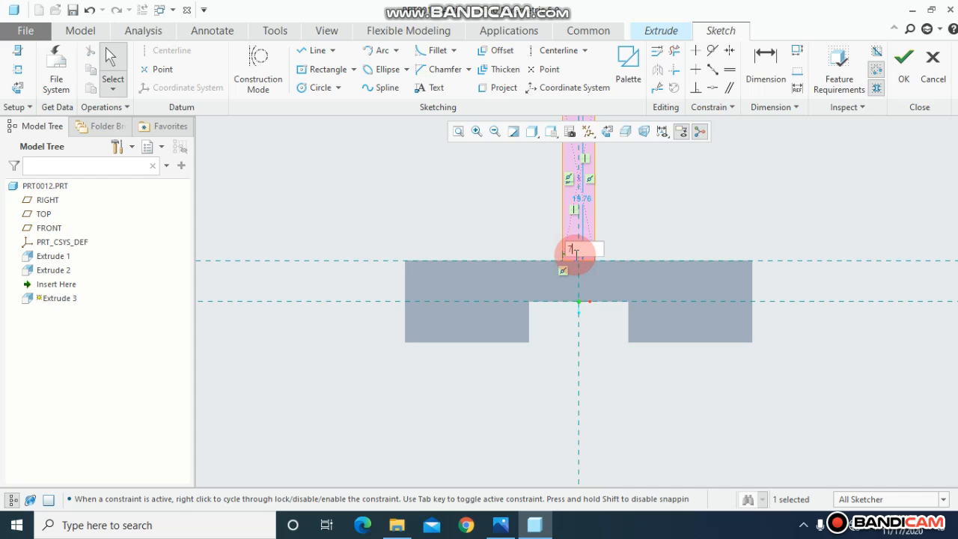
key("Return")
- Sketch a circle about 11.2 in radius, centered above the web on the vertical reference, and trim the overlapping segments at their junction
scroll(599, 190, "down", 5)
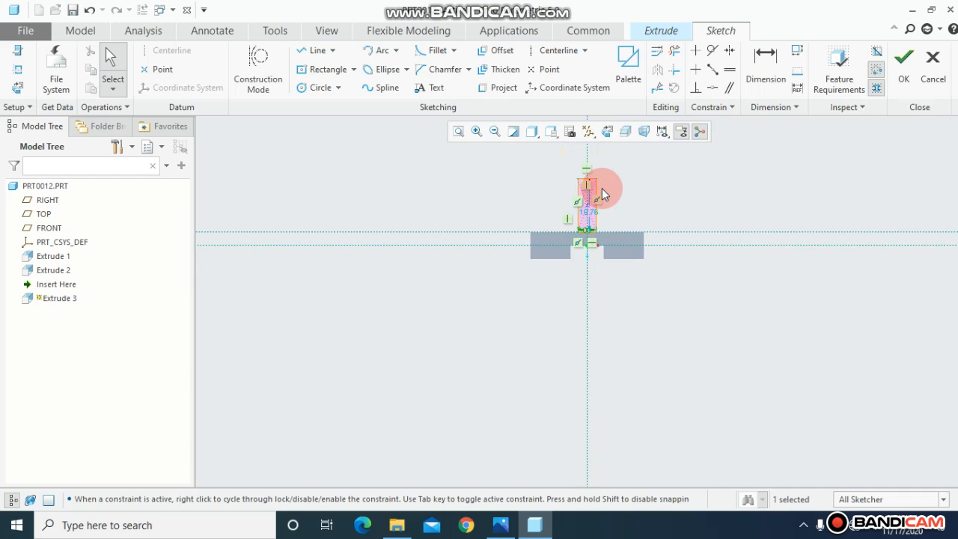
scroll(600, 149, "up", 6)
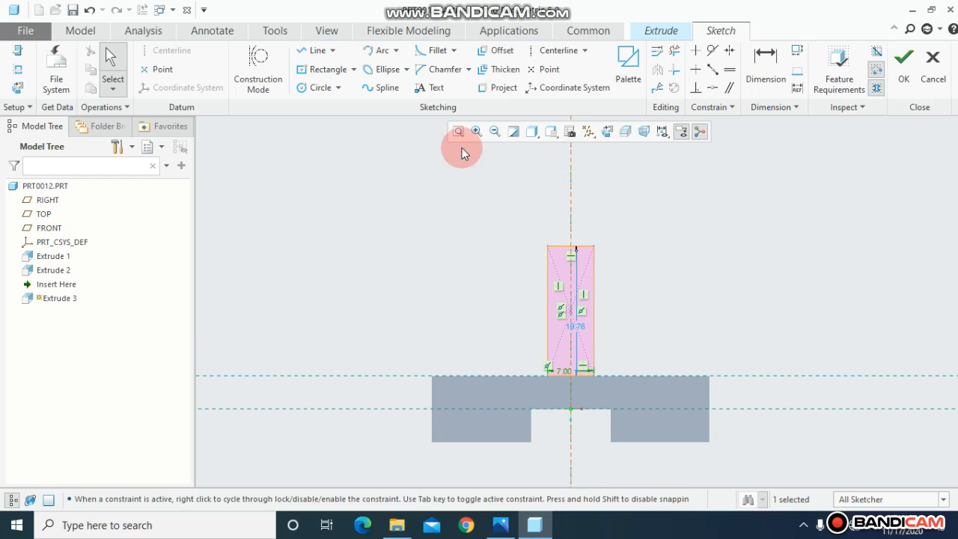
left_click(571, 175)
left_click(571, 250)
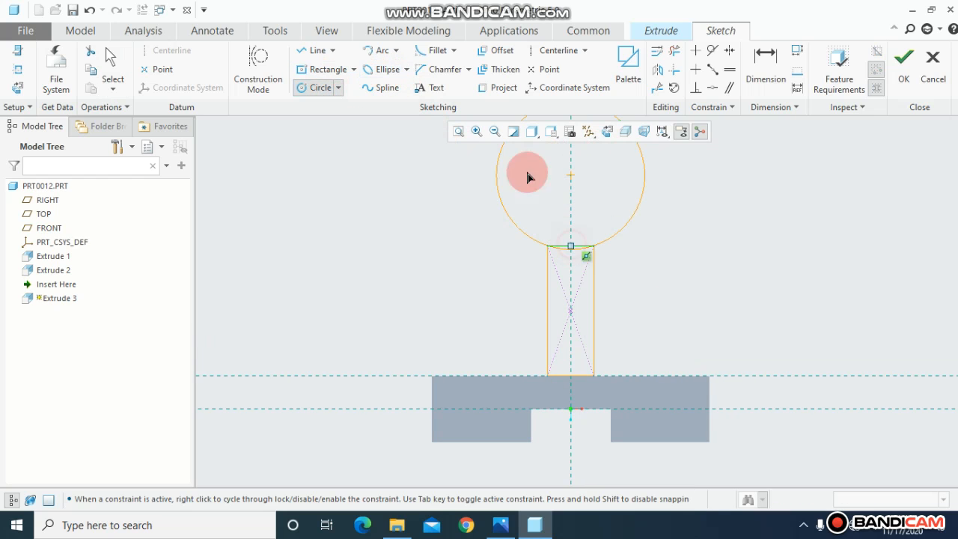
left_click(674, 50)
left_click_drag(582, 234, 573, 262)
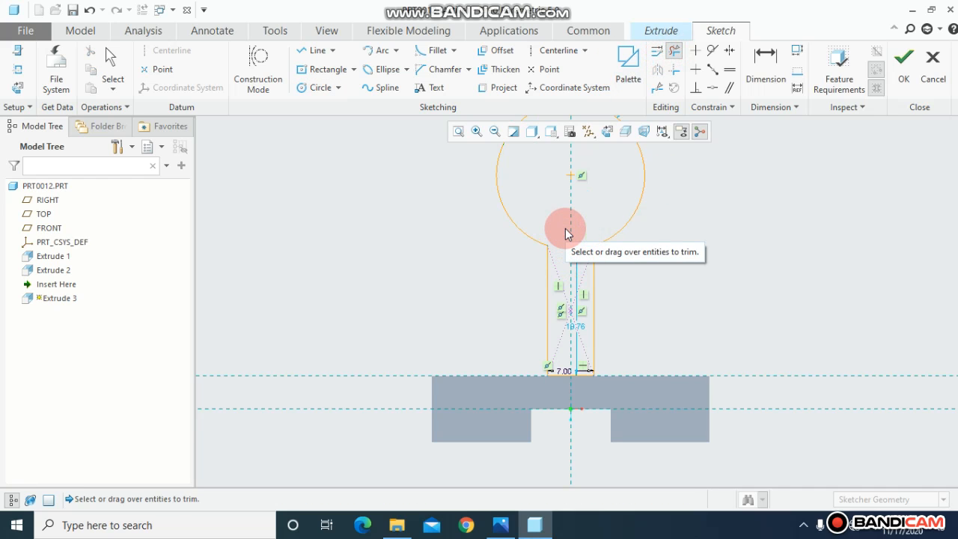
- Place sketch points at the circle's center, the web rectangle's center and the middle of the web's base line
left_click(550, 69)
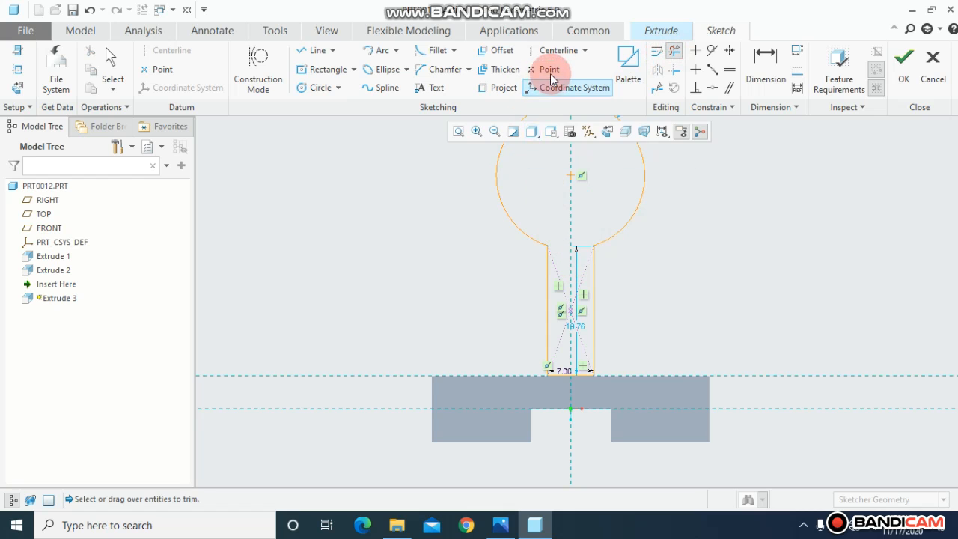
left_click(572, 177)
left_click(573, 307)
left_click(572, 376)
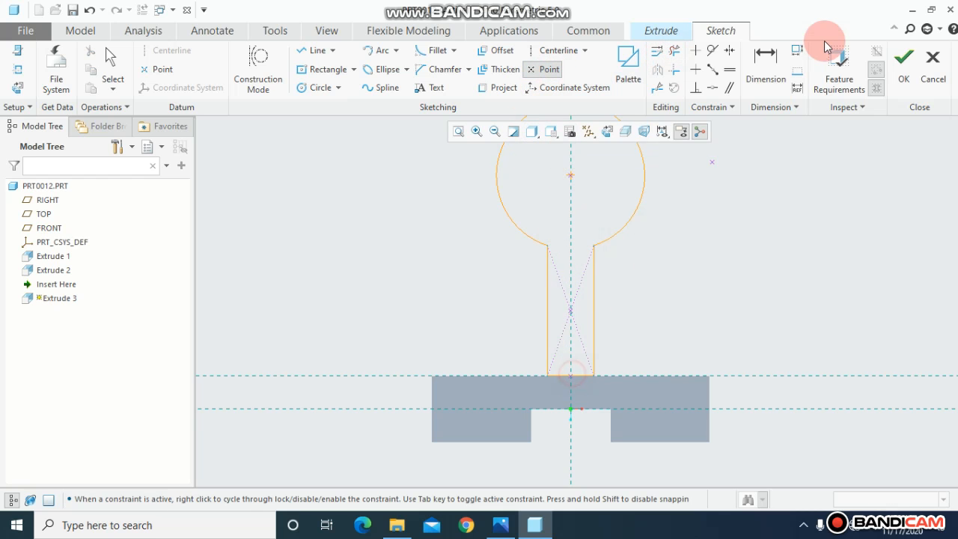
- Check the center height in the reference image and dimension the circle's center from the block's bottom edge as 52
left_click(765, 72)
left_click(637, 503)
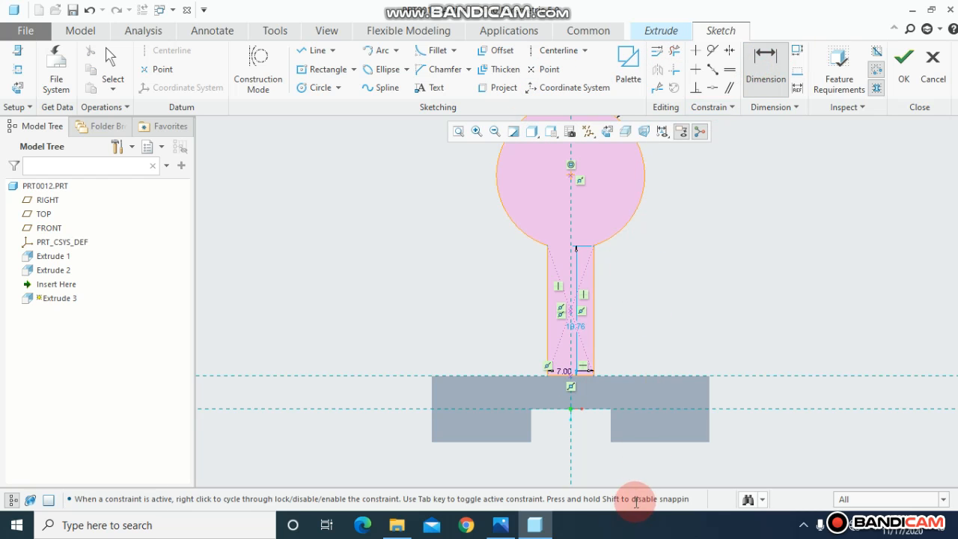
left_click(501, 525)
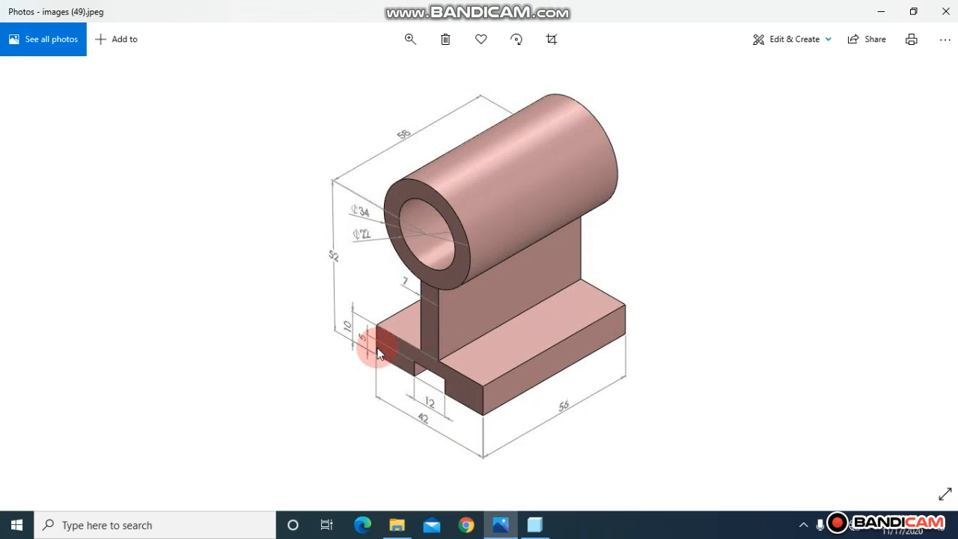
left_click(535, 525)
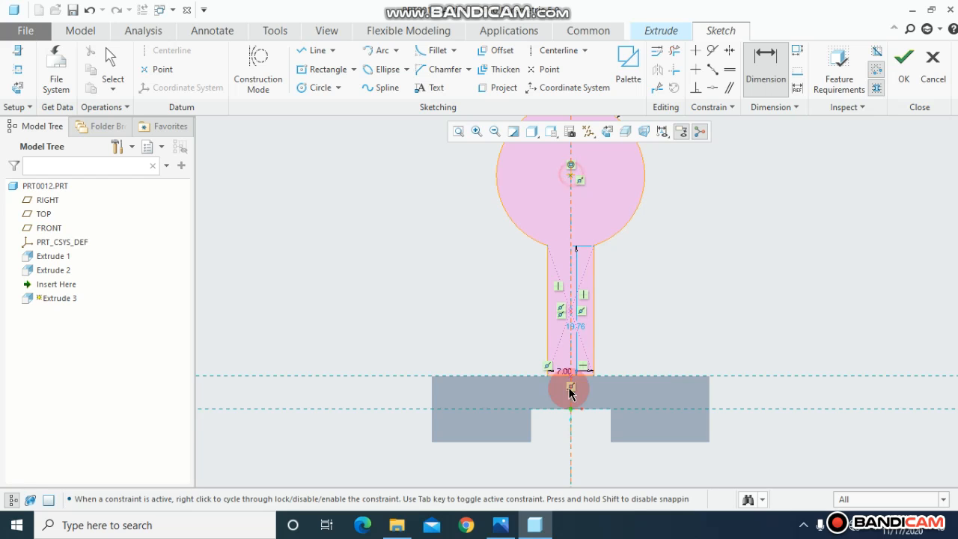
left_click(501, 439)
middle_click(472, 298)
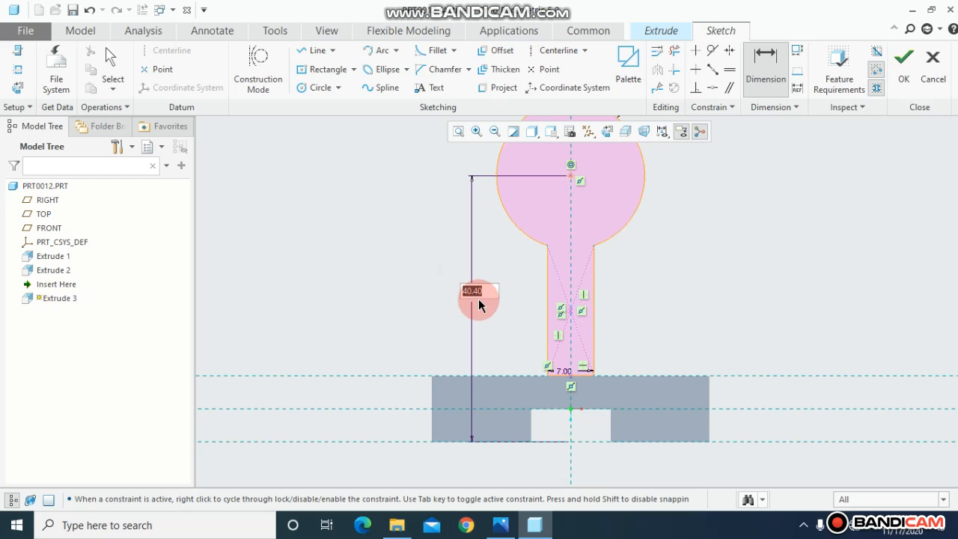
type("52")
key("Return")
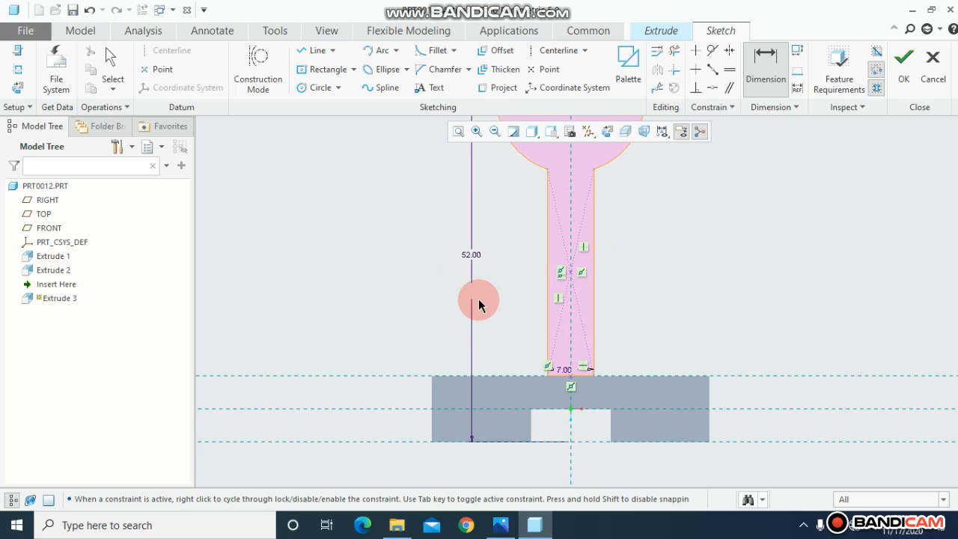
- Finish the web-and-circle sketch and extrude it 56 back over the base block, previewing the result before accepting it
scroll(554, 275, "up", 4)
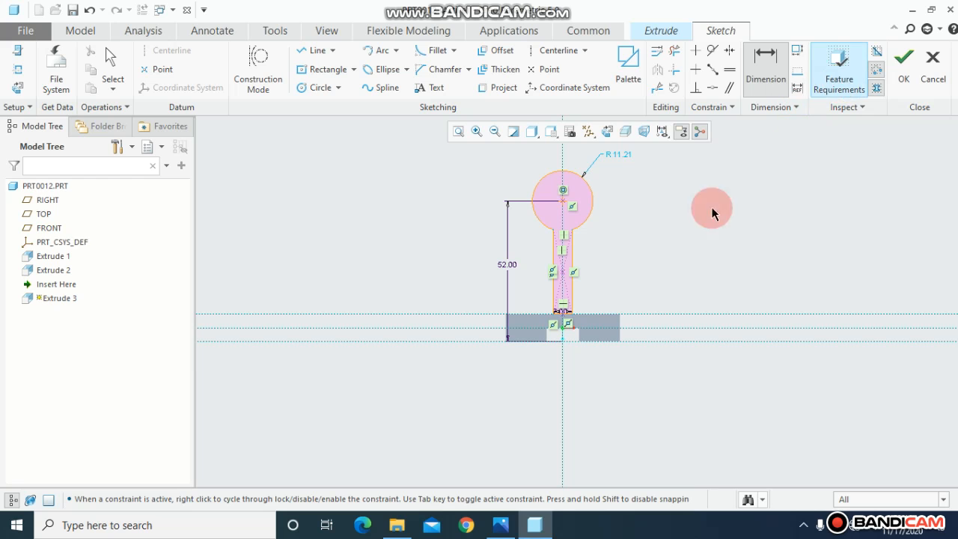
left_click(904, 67)
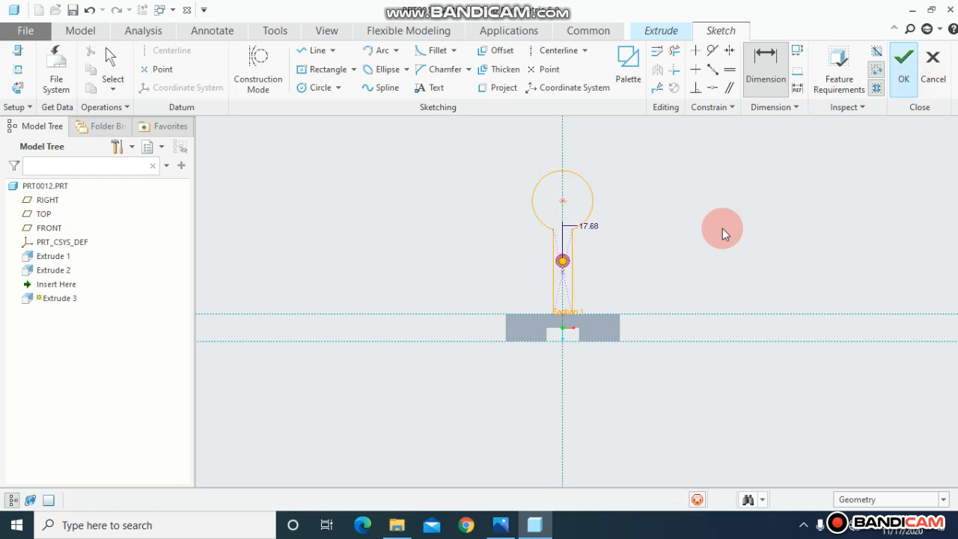
left_click(151, 72)
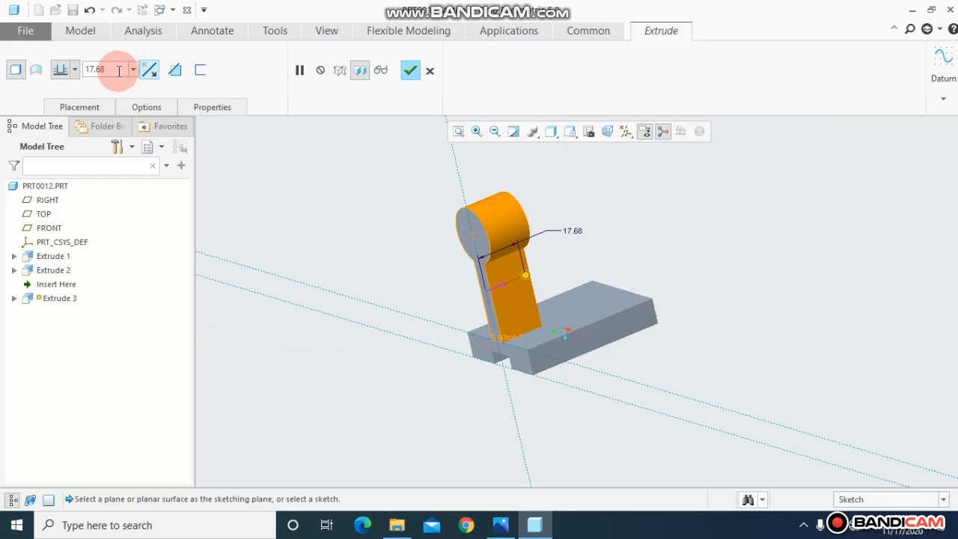
double_click(119, 71)
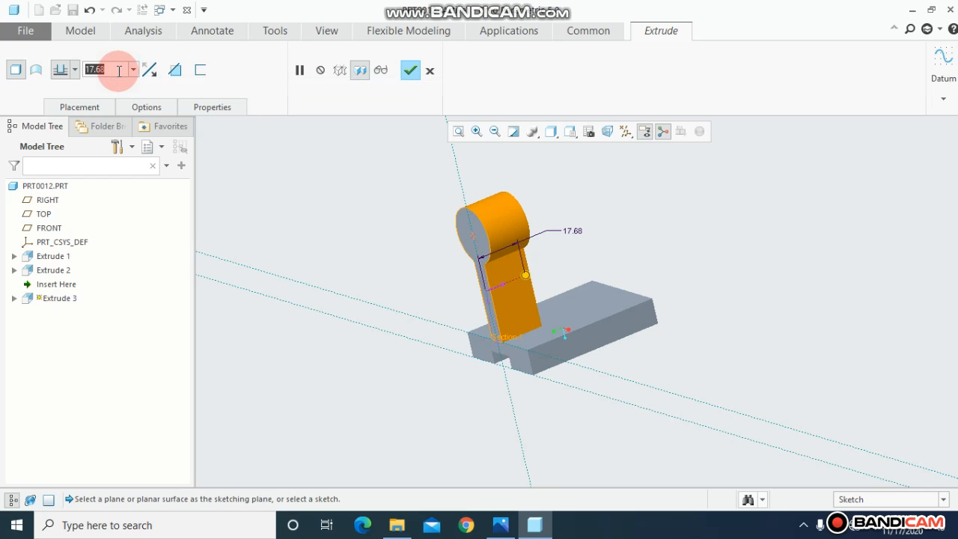
type("56")
key("Return")
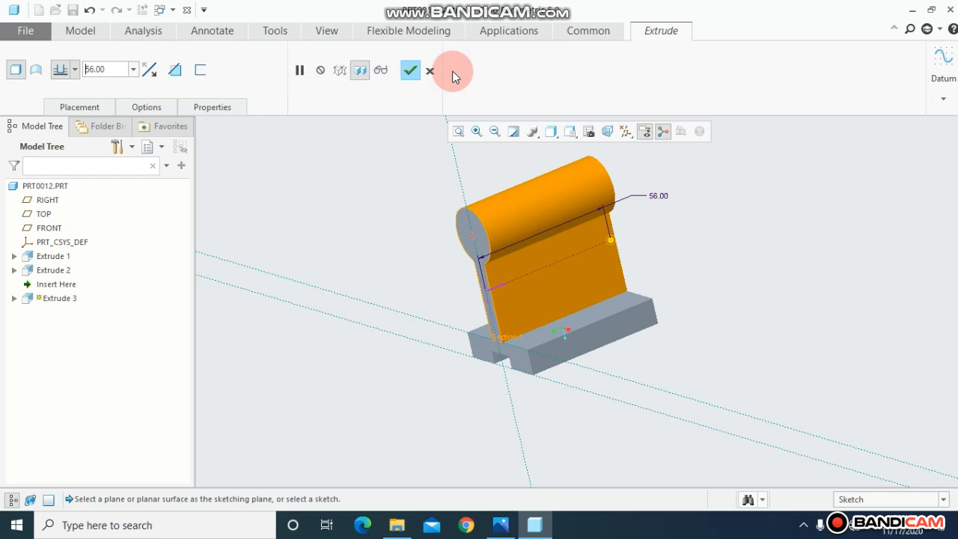
left_click(382, 70)
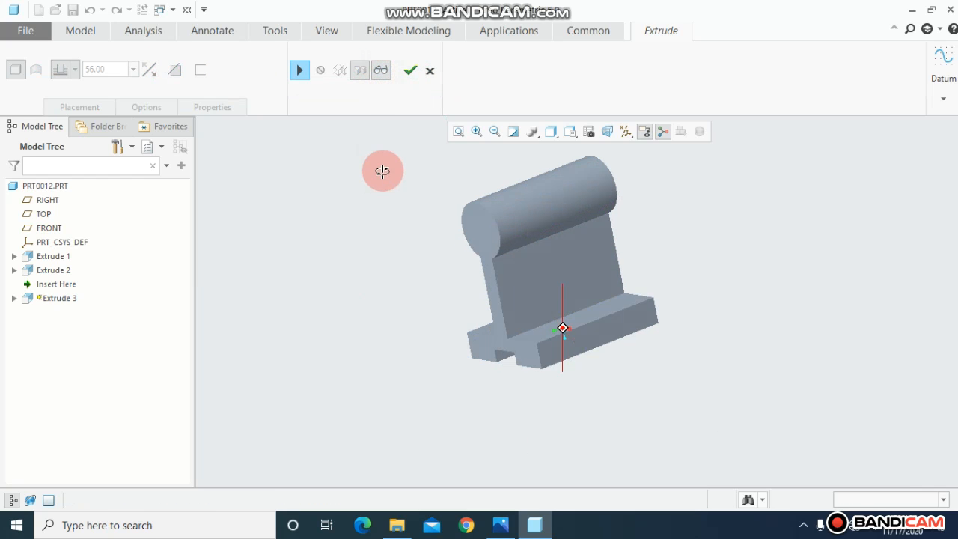
left_click(411, 71)
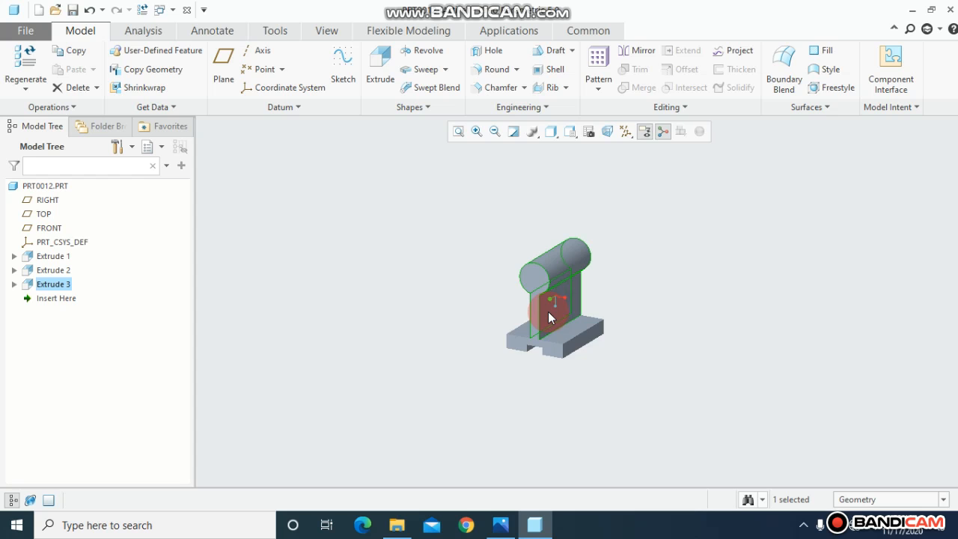
- Check the cylinder dimensions in the reference image and show the web-and-cylinder extrusion's dimensions for editing
scroll(545, 306, "down", 4)
left_click(531, 276)
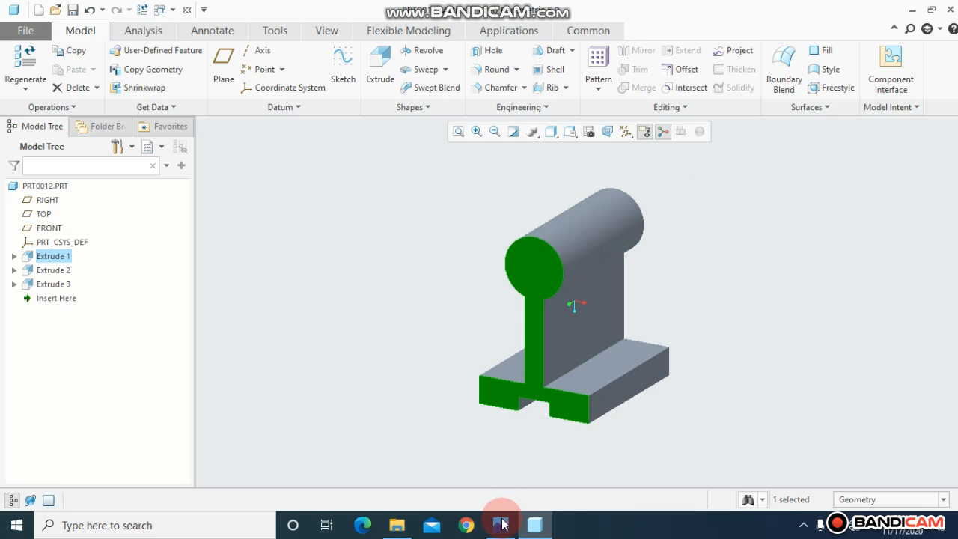
left_click(501, 525)
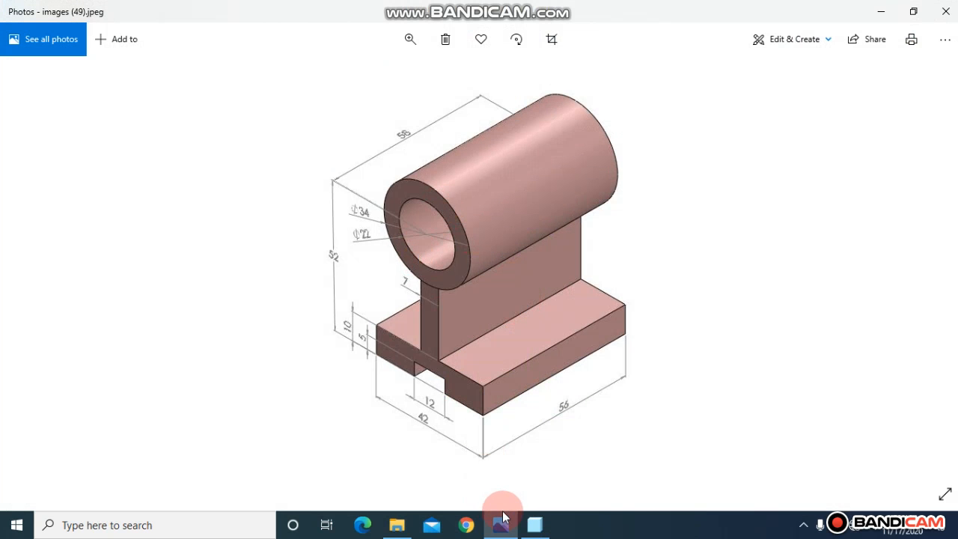
left_click(506, 525)
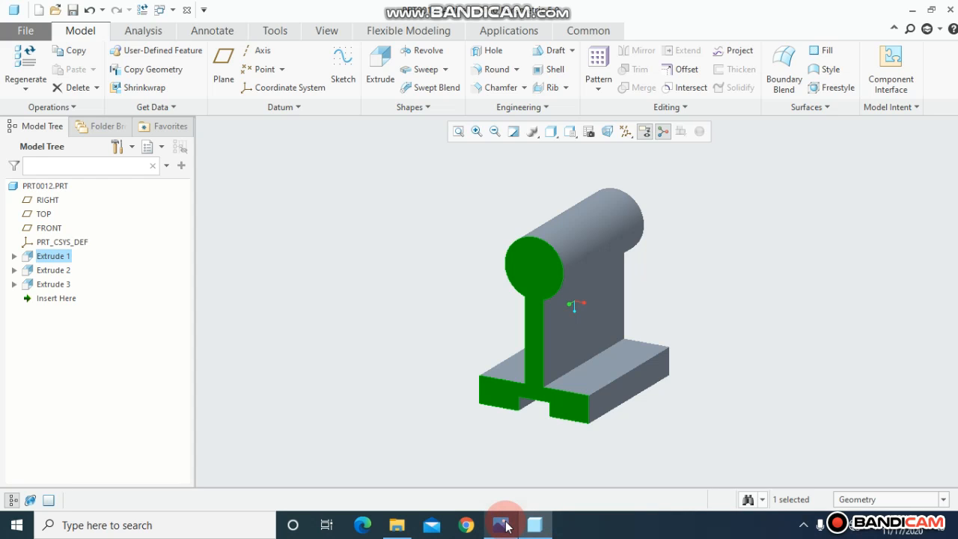
left_click(52, 289)
left_click(61, 197)
mouse_move(374, 240)
middle_mouse_down()
mouse_move(425, 202)
mouse_move(414, 229)
middle_mouse_up()
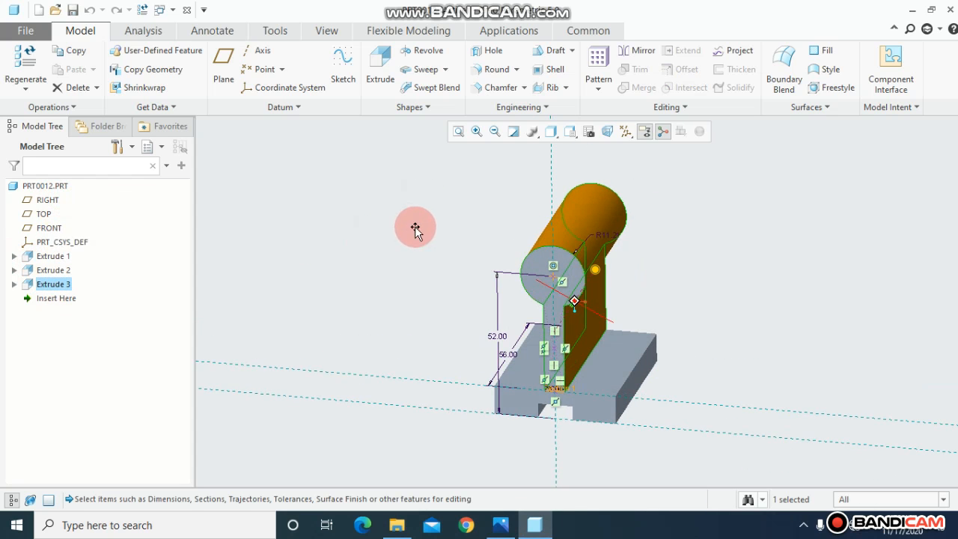
- Check the outer diameter in the reference image and set the cylinder's radius to 17, regenerating the model
double_click(612, 243)
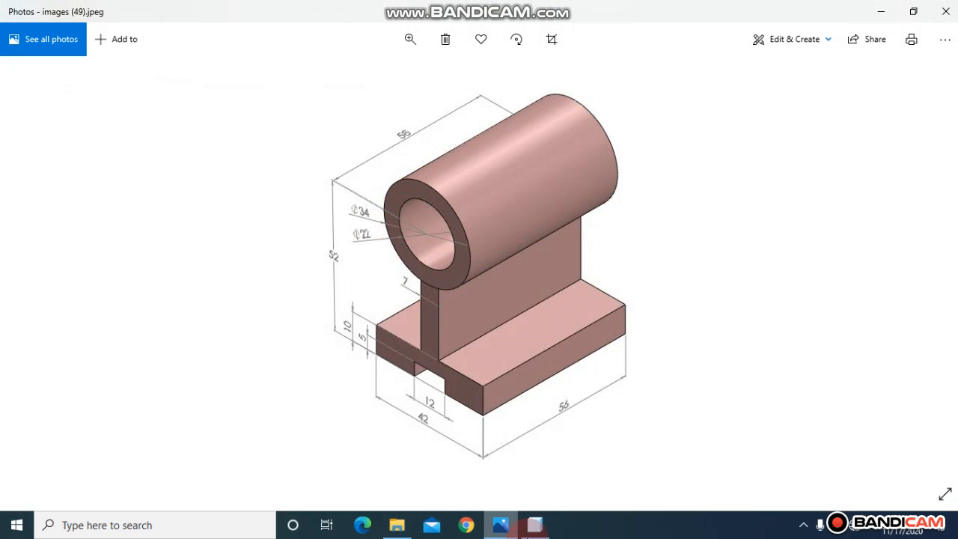
left_click(538, 524)
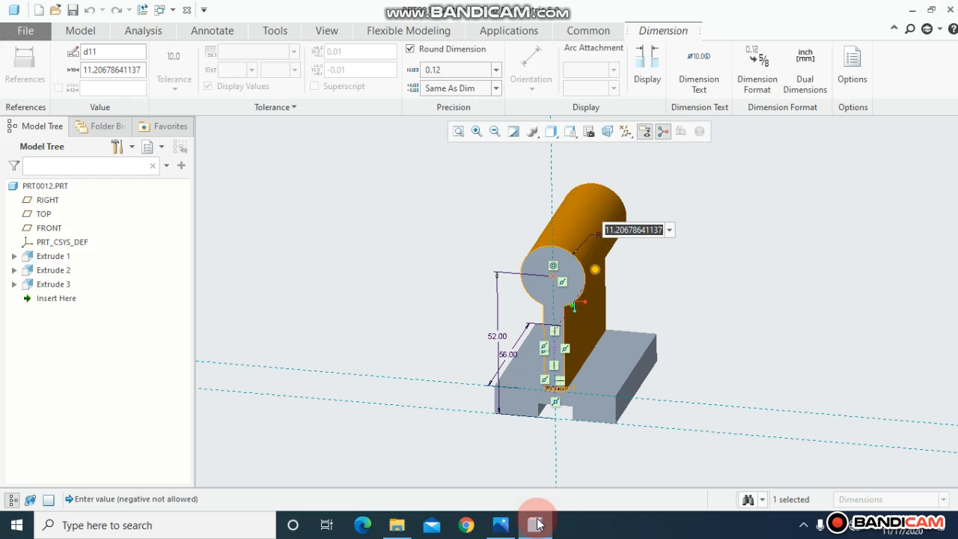
left_click(537, 525)
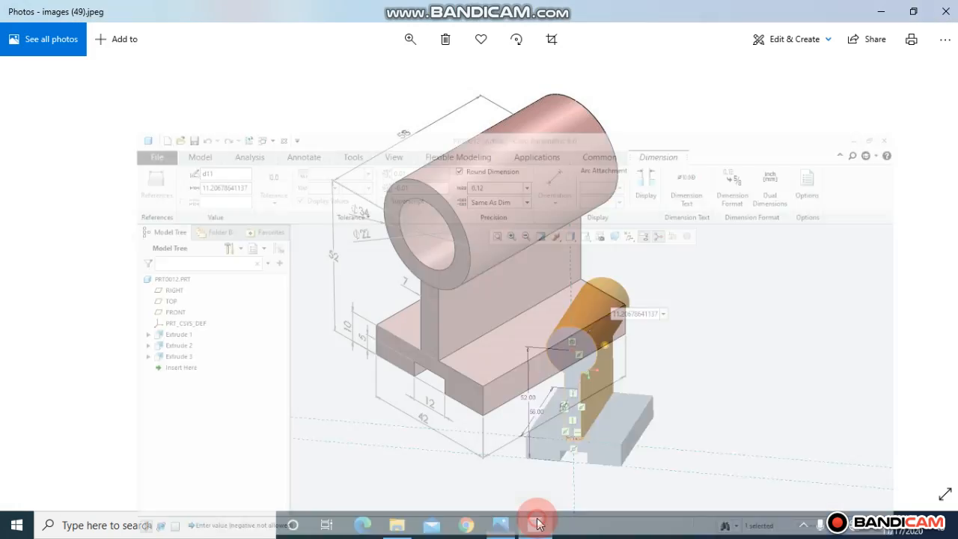
left_click(501, 525)
left_click(501, 526)
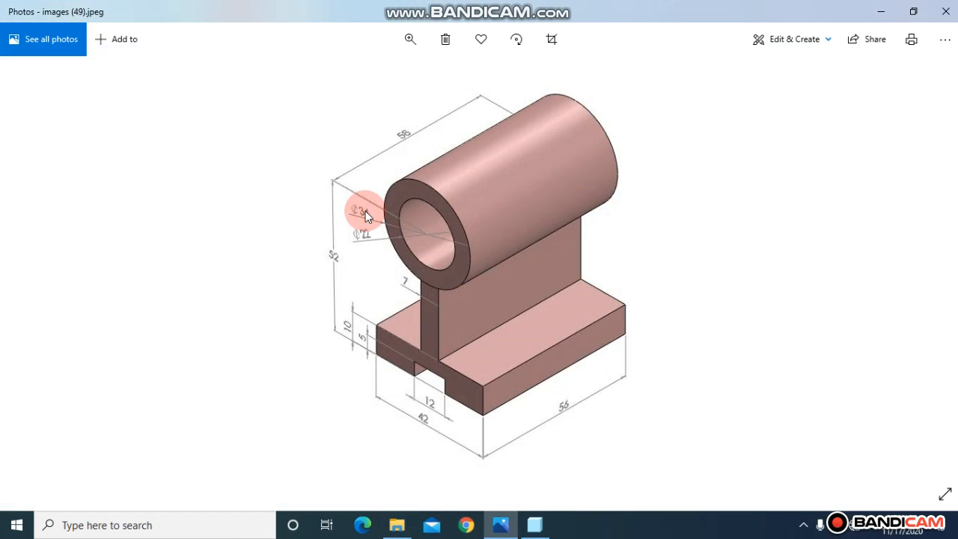
left_click(502, 523)
left_click(528, 526)
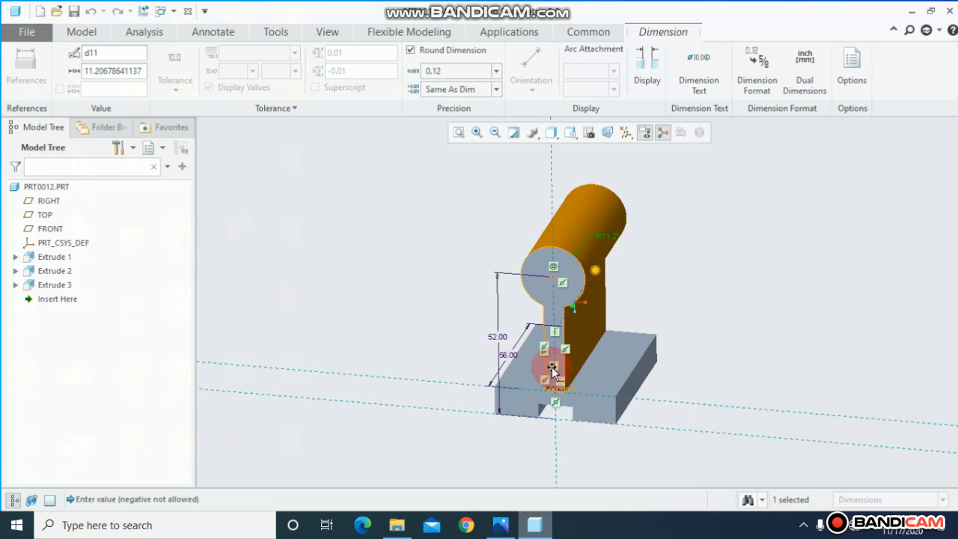
double_click(609, 238)
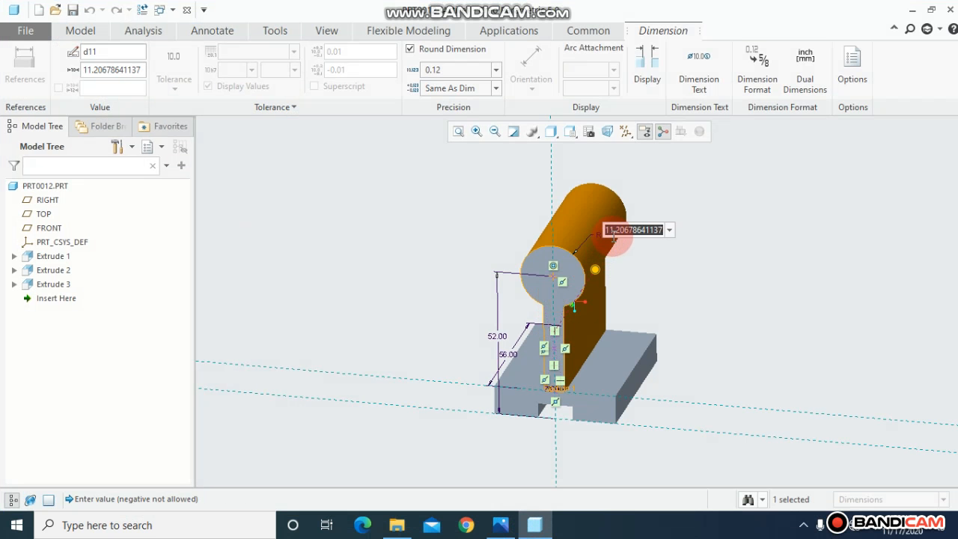
key("Return")
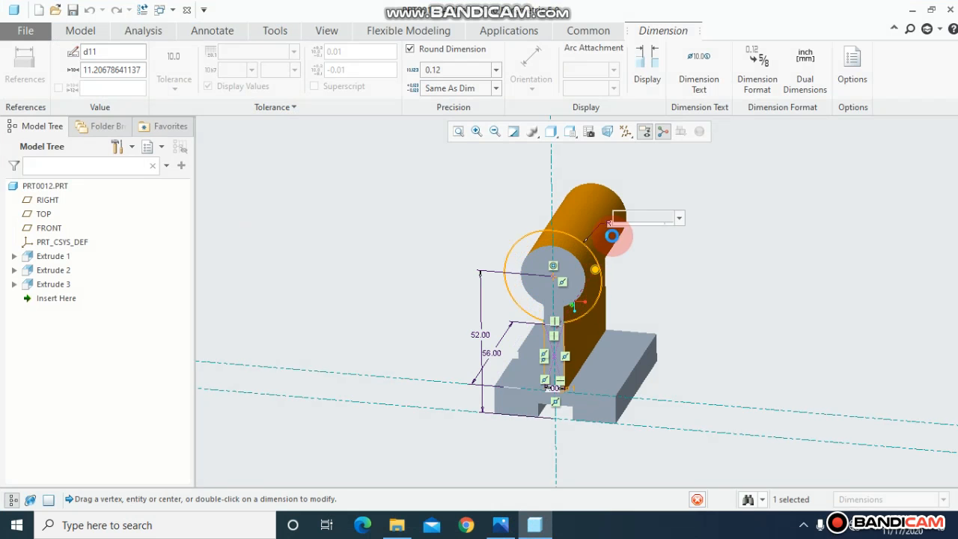
left_click(856, 220)
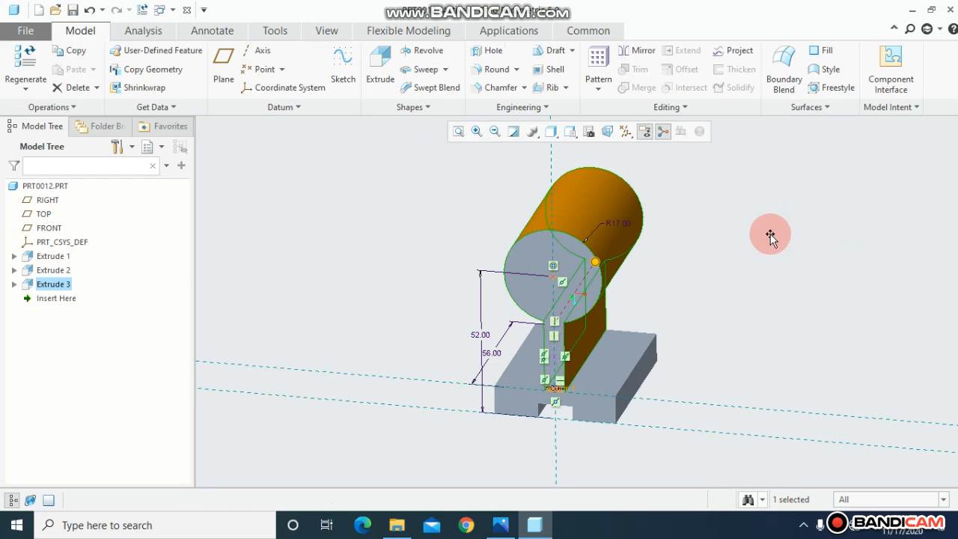
left_click(721, 239)
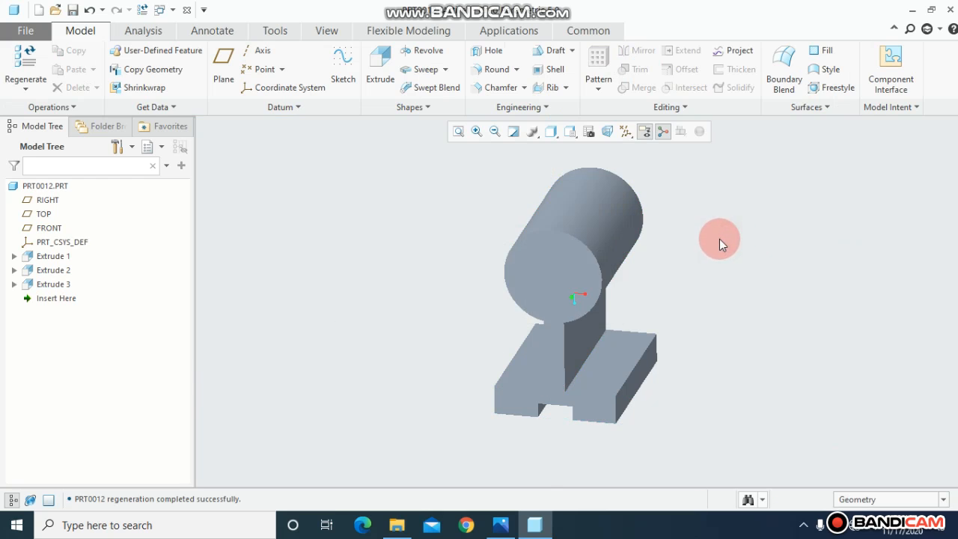
- Start an extrusion sketch on the bracket's front face and add the cylinder's outer edge as a sketch reference
left_click(494, 528)
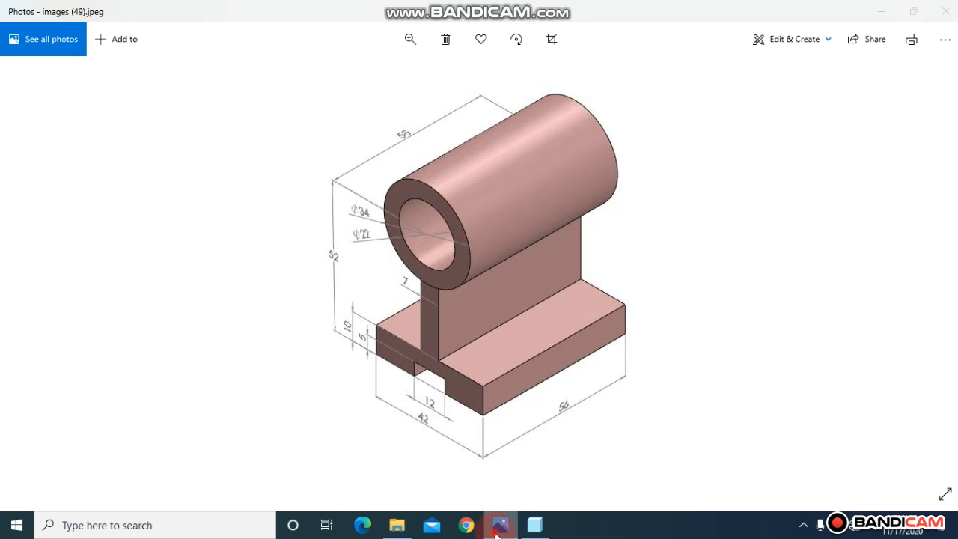
left_click(501, 524)
left_click(552, 268)
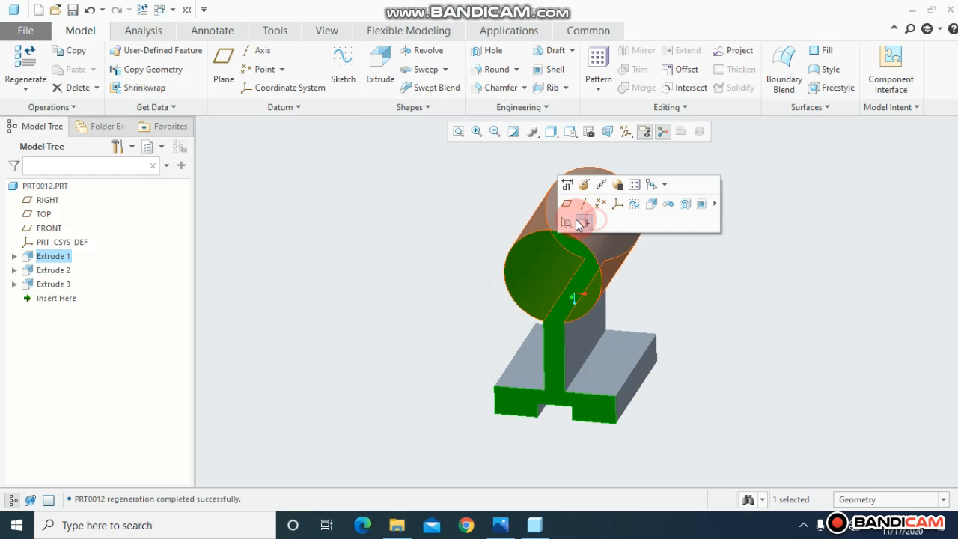
left_click(584, 222)
left_click(380, 75)
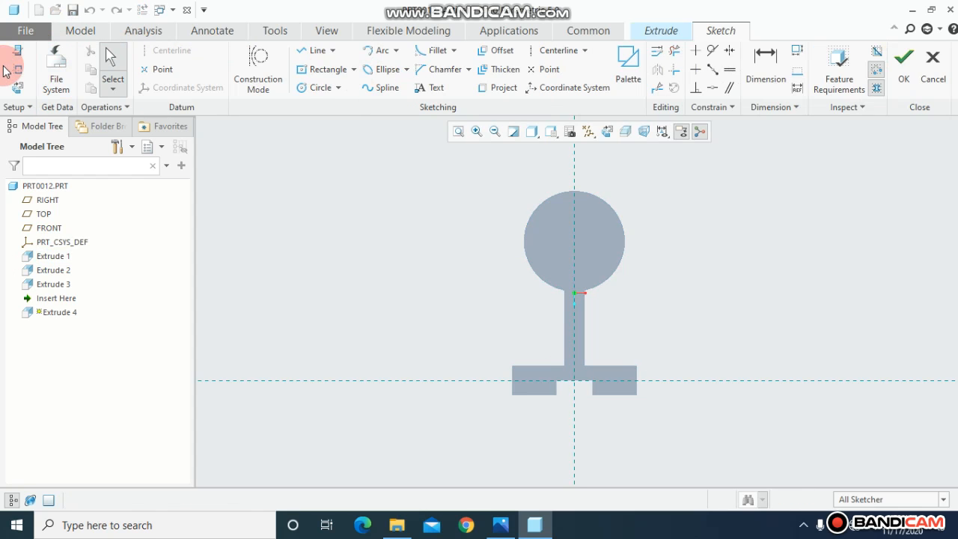
left_click(13, 69)
left_click(567, 188)
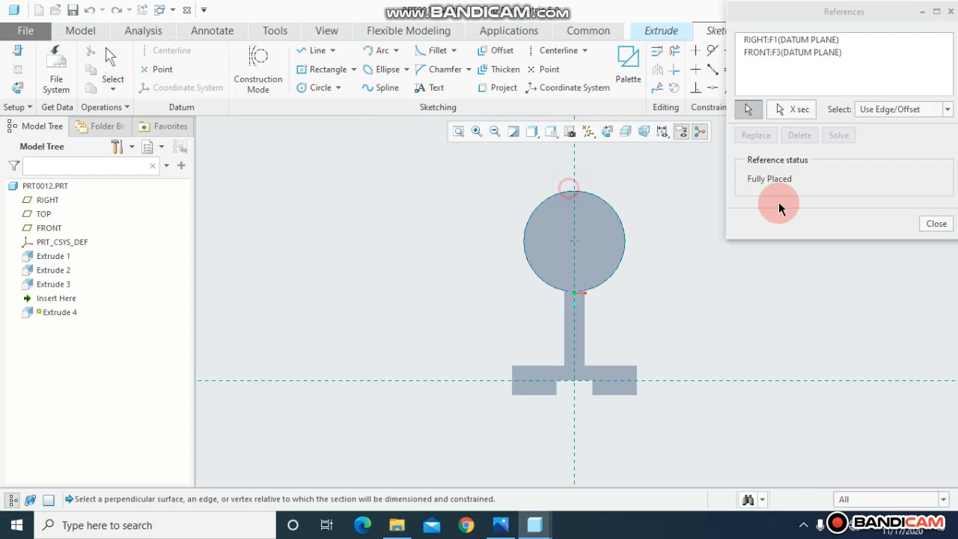
left_click(937, 223)
- Sketch a circle concentric with the cylinder, check the bore size in the reference image and set its diameter to 22
left_click(320, 87)
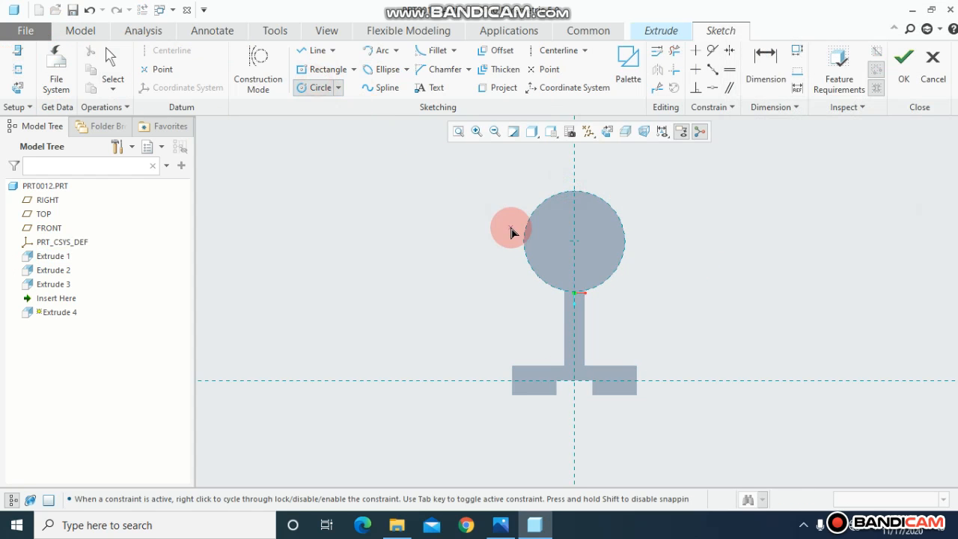
left_click(579, 247)
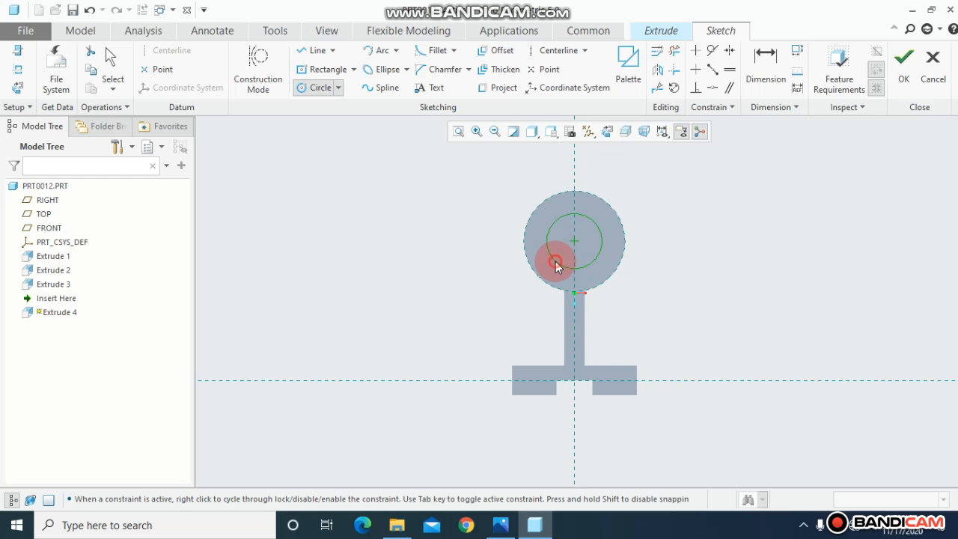
left_click(555, 262)
middle_click(622, 200)
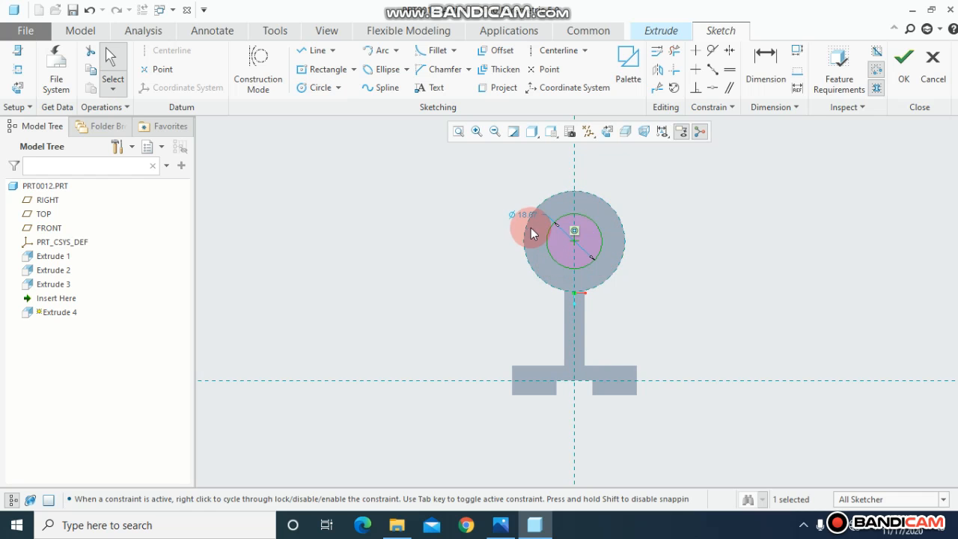
left_click(501, 526)
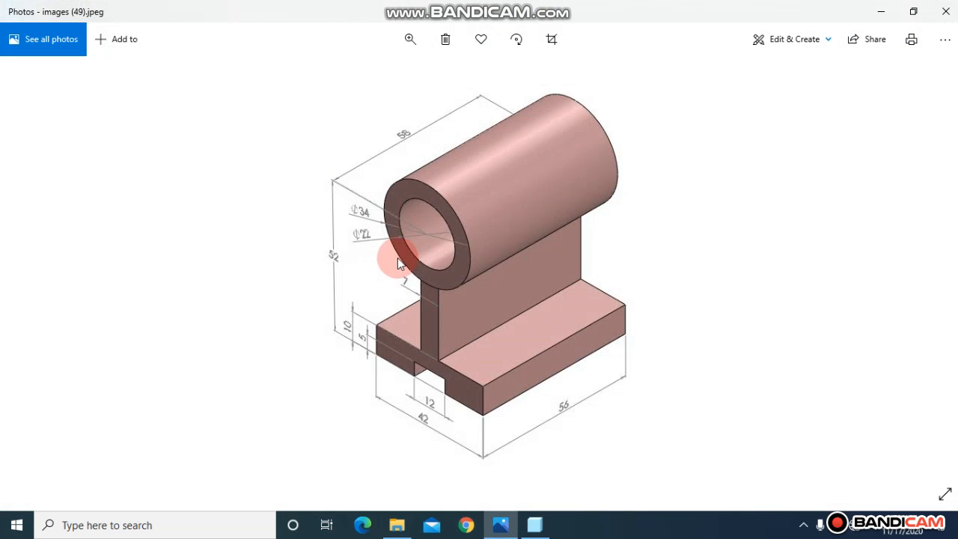
left_click(510, 528)
double_click(528, 216)
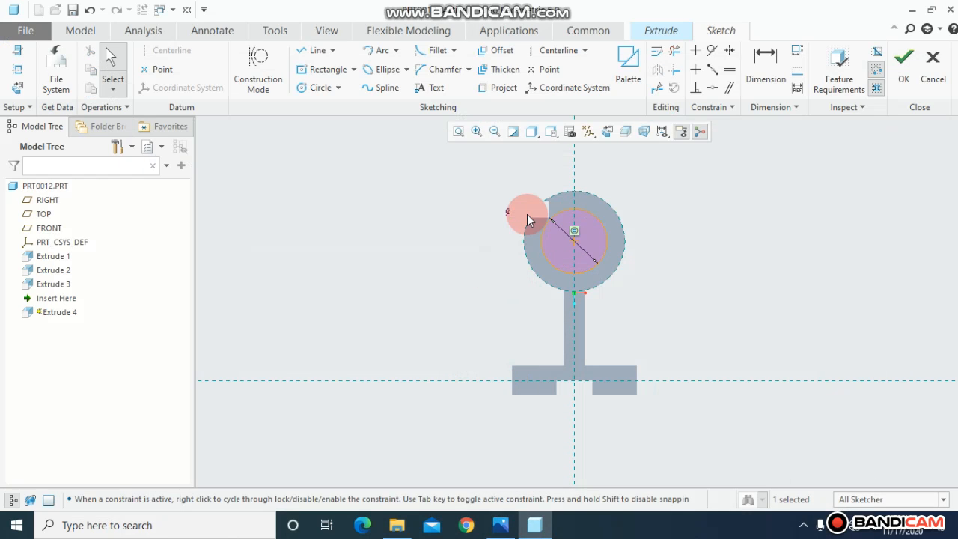
- Finish the bore sketch and extrude it as a material-removing cut through the cylinder's full length
left_click(904, 58)
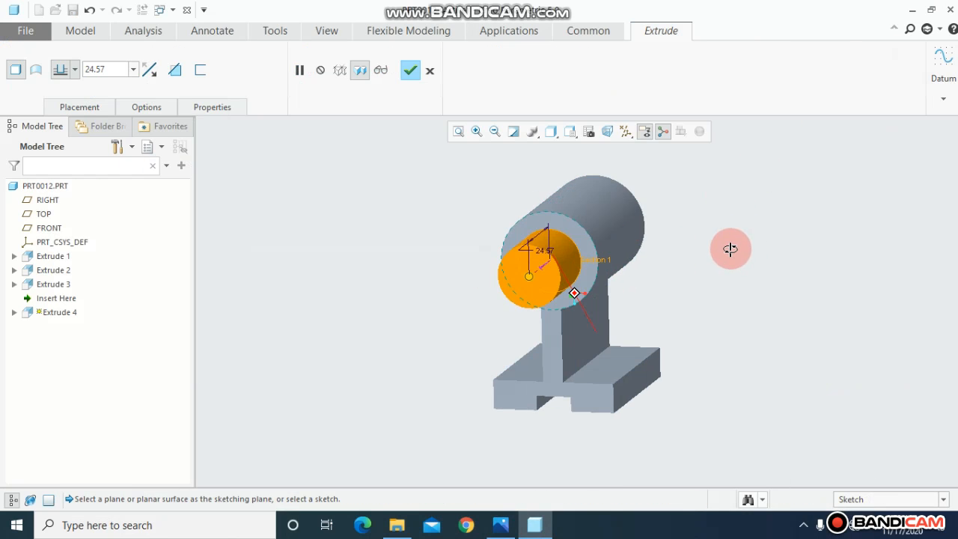
left_click(174, 69)
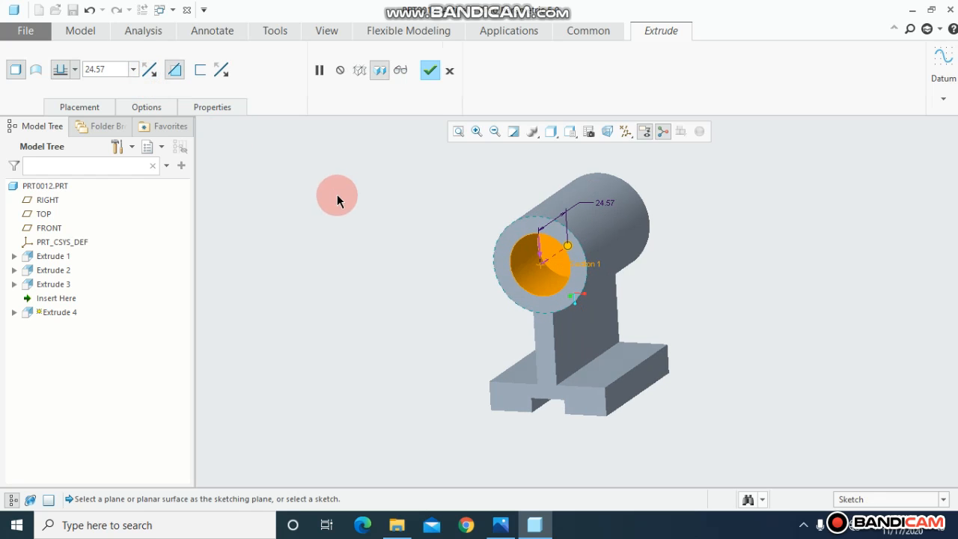
left_click(75, 70)
left_click(57, 152)
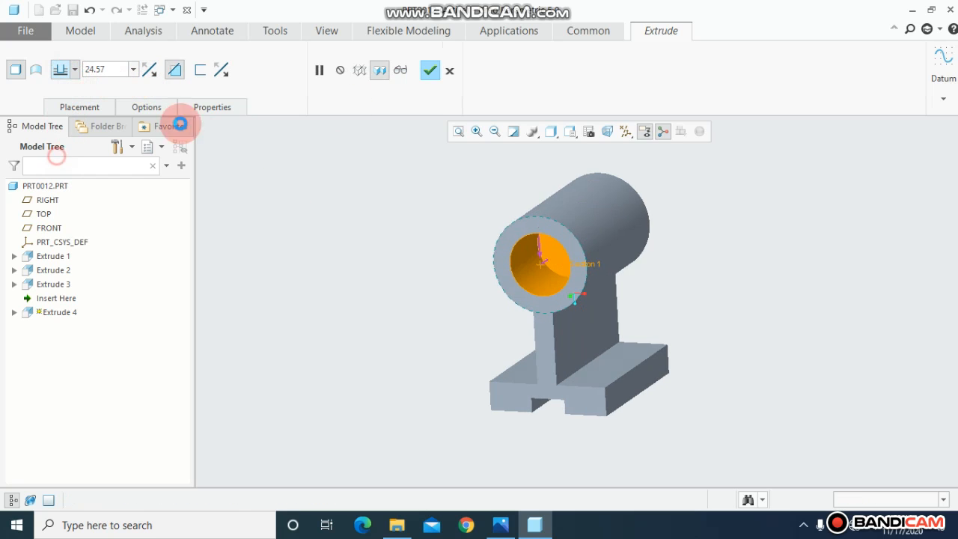
left_click(431, 70)
middle_click_drag(427, 199, 535, 524)
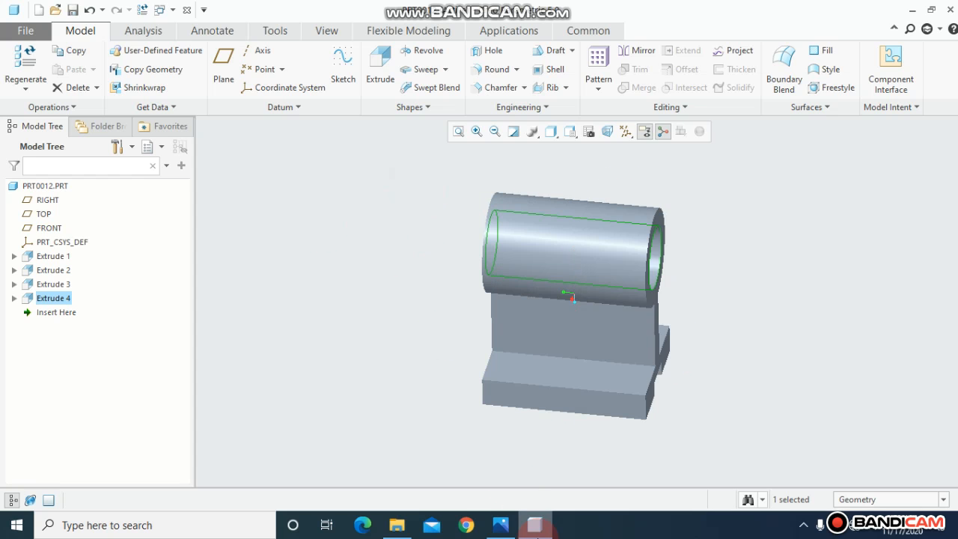
- Check the cylinder's overall length in the reference image and start an extrusion sketch on the bracket's rear face
left_click(494, 524)
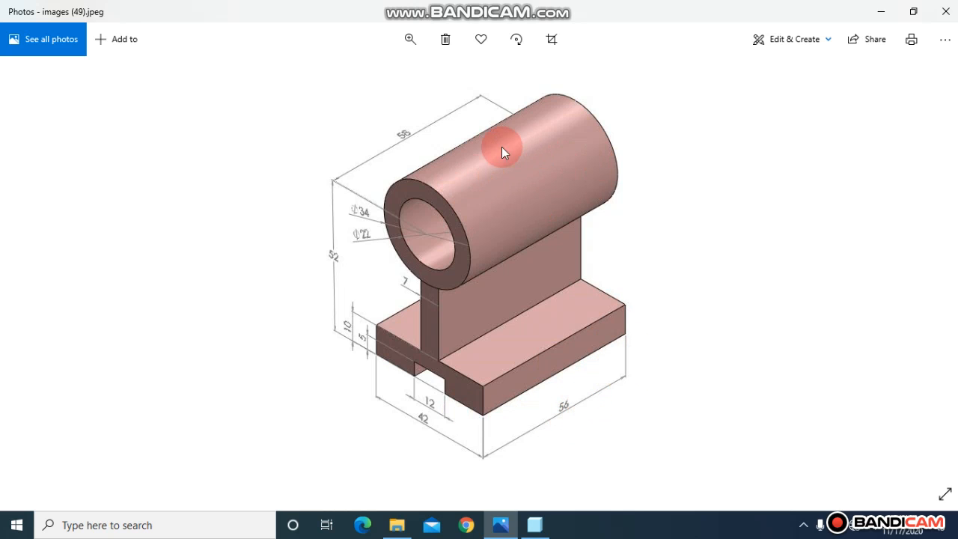
left_click(499, 525)
middle_click_drag(742, 367, 647, 313)
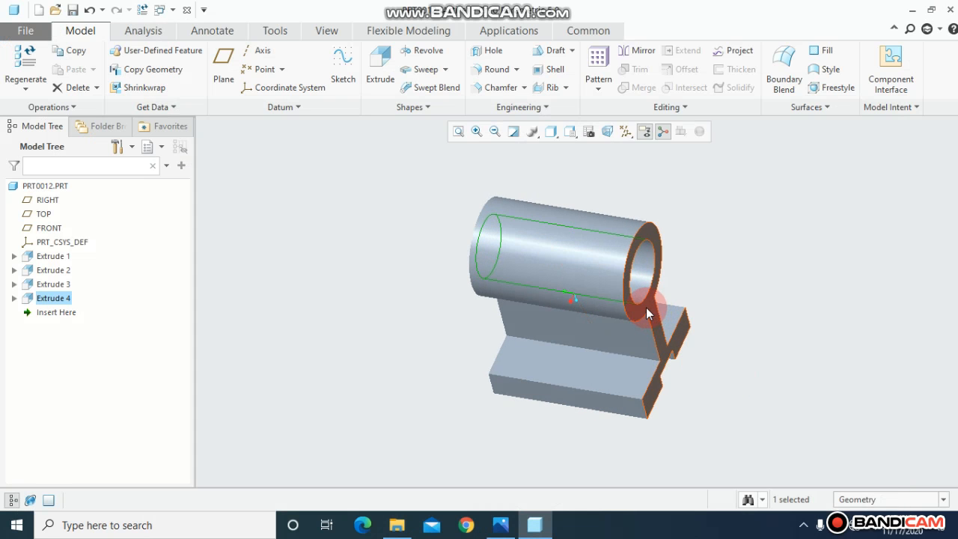
left_click(648, 313)
left_click(670, 262)
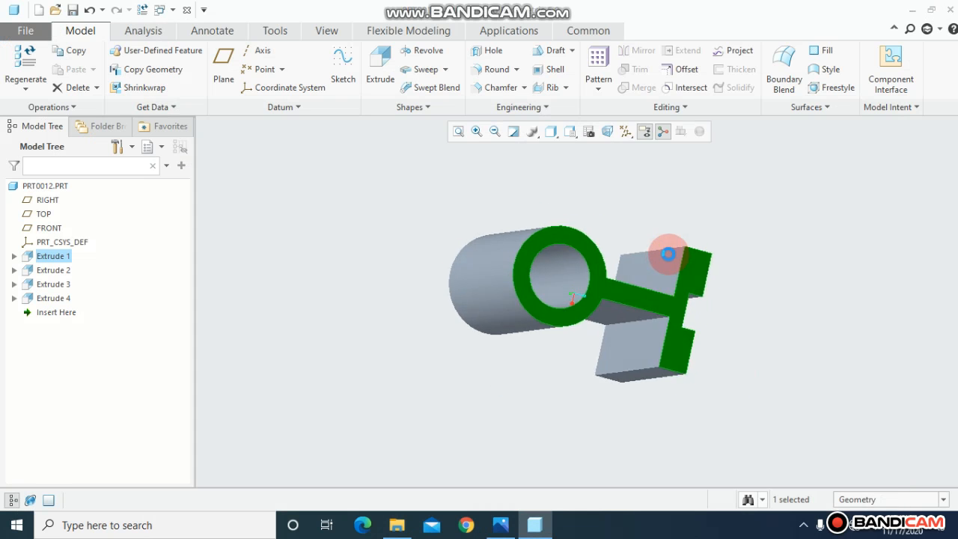
left_click(380, 77)
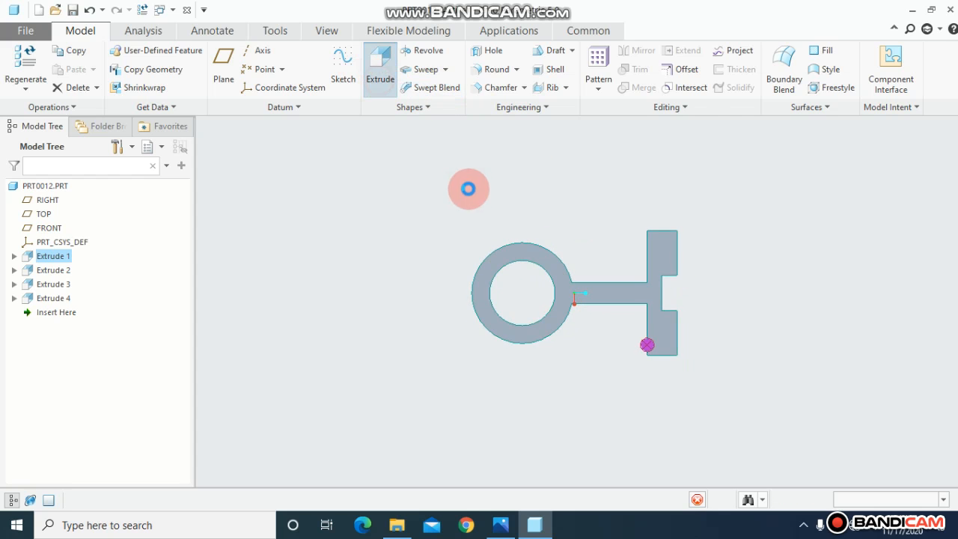
left_click(320, 87)
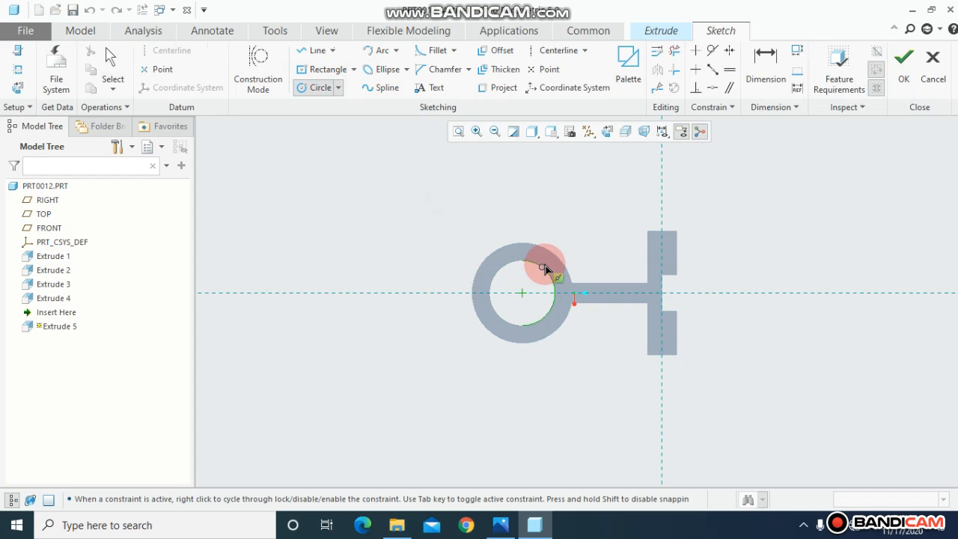
left_click(525, 294)
middle_click(555, 292)
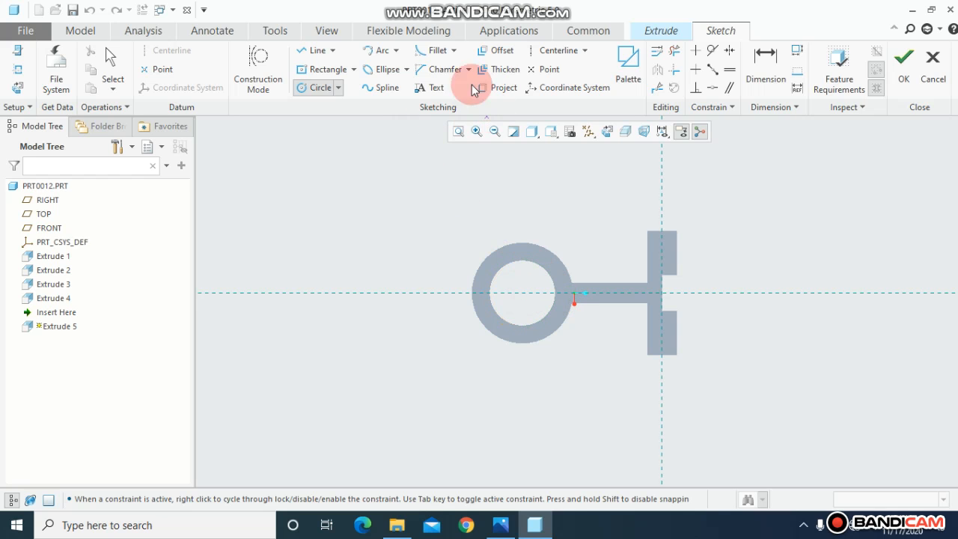
- Reference the cylinder's outer edge and sketch two concentric circles matching the bore and the outer edge
left_click(17, 70)
left_click(486, 257)
left_click(937, 223)
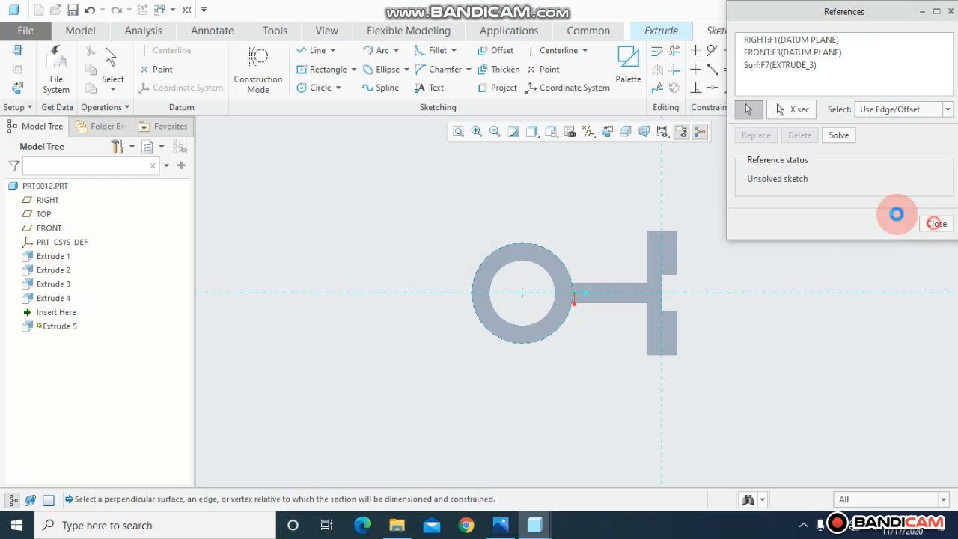
left_click(347, 102)
left_click(323, 89)
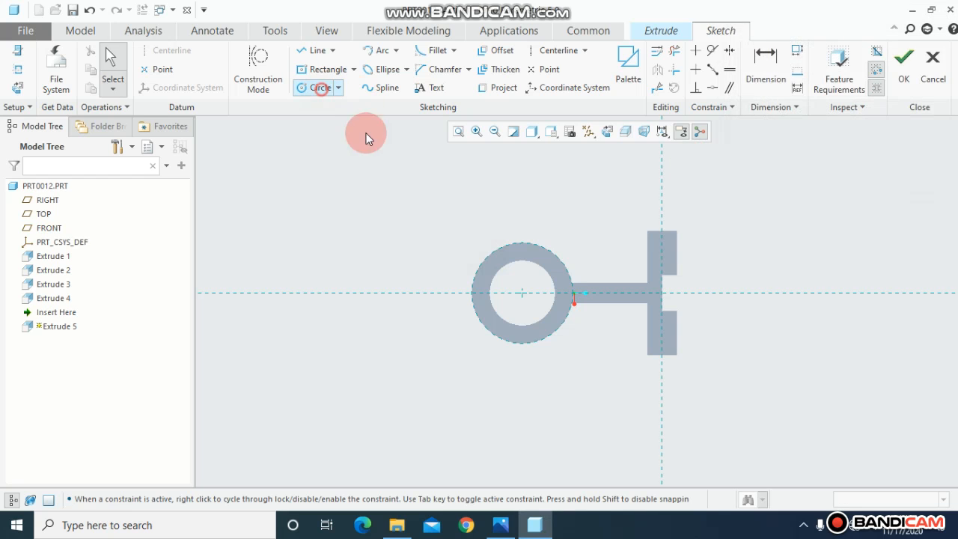
left_click(524, 302)
left_click(492, 299)
left_click(527, 297)
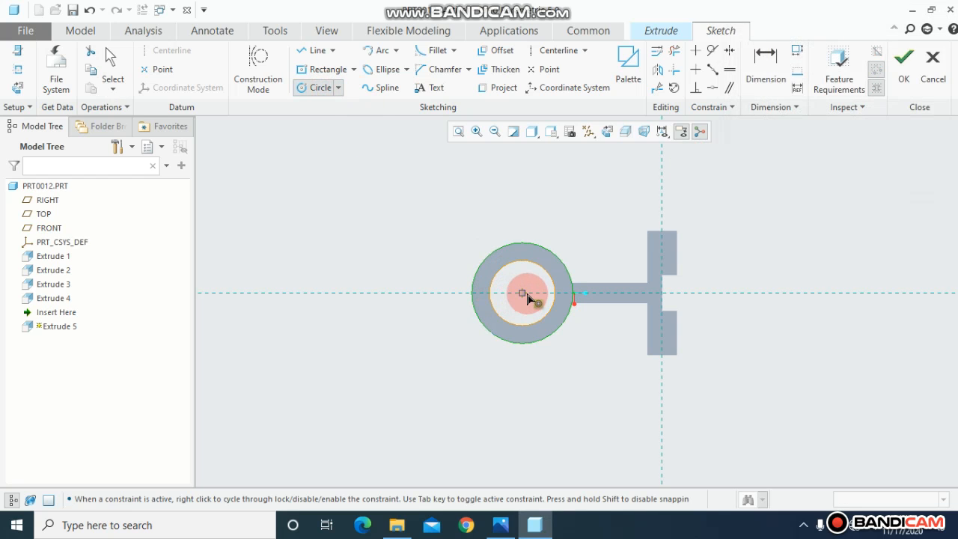
left_click(479, 296)
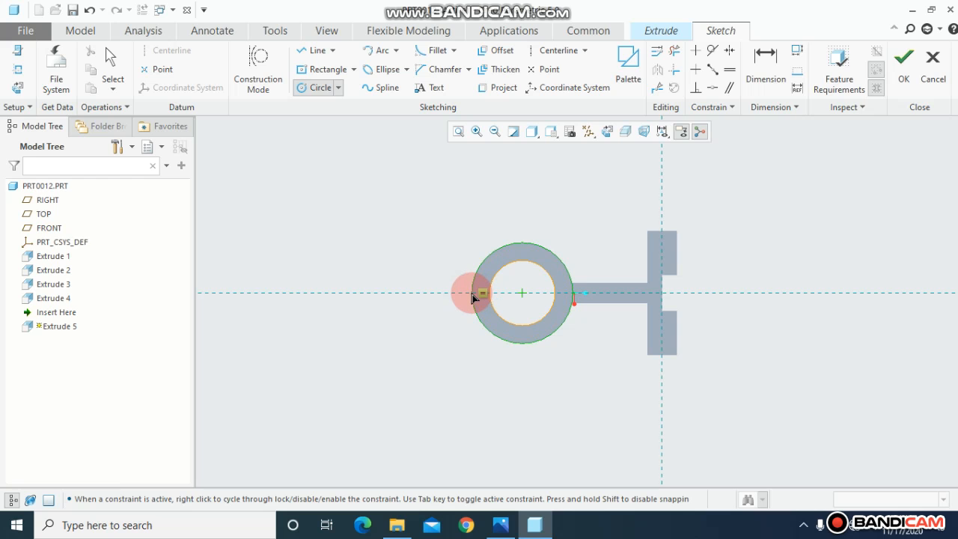
- Finish the ring sketch and extrude it 2 outward from the rear face to lengthen the cylinder
left_click(902, 75)
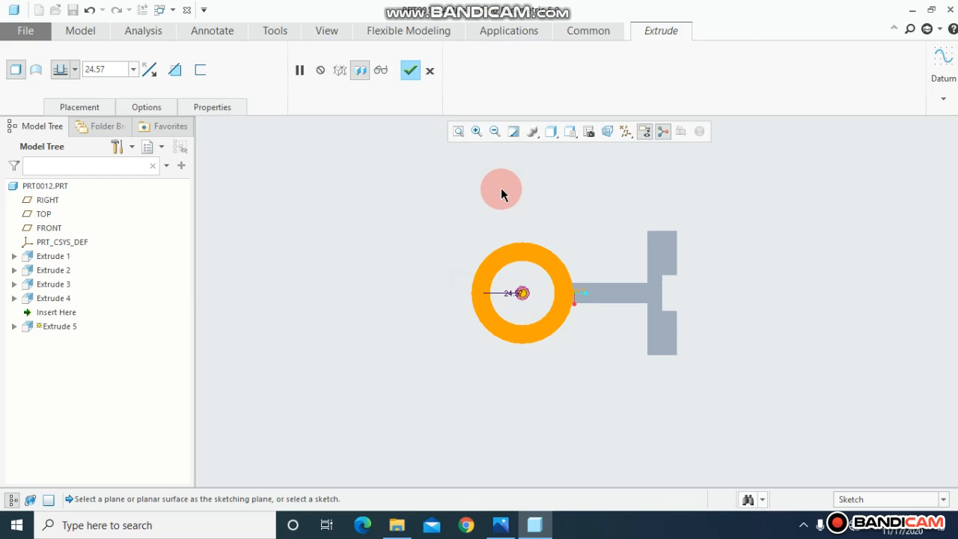
middle_click_drag(522, 186, 653, 264)
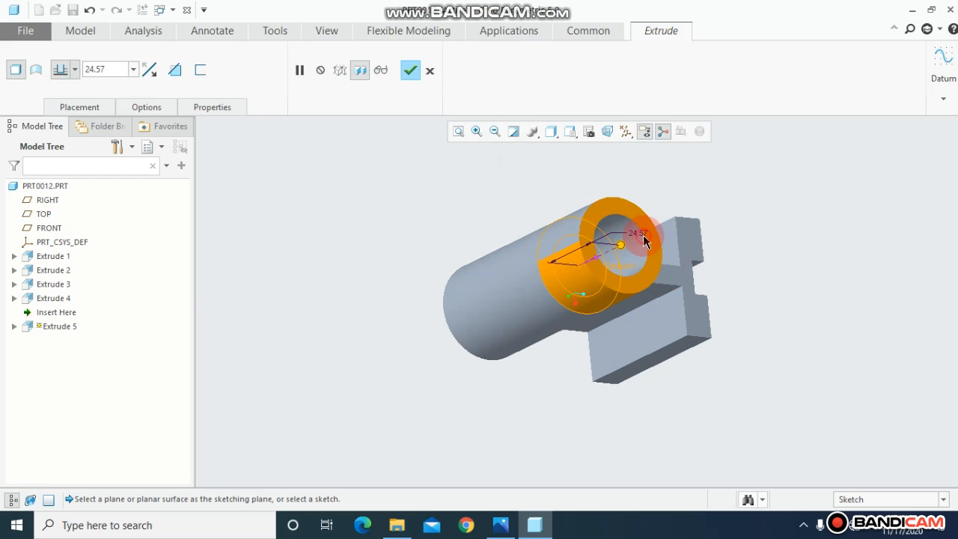
type("2")
key("Return")
left_click(411, 70)
mouse_move(407, 207)
middle_mouse_down()
mouse_move(427, 170)
mouse_move(411, 158)
mouse_move(437, 154)
mouse_move(418, 185)
mouse_move(427, 188)
mouse_move(370, 223)
mouse_move(426, 192)
mouse_move(428, 207)
mouse_move(398, 199)
mouse_move(367, 214)
mouse_move(402, 222)
mouse_move(422, 201)
mouse_move(438, 223)
mouse_move(455, 203)
mouse_move(443, 197)
middle_mouse_up()
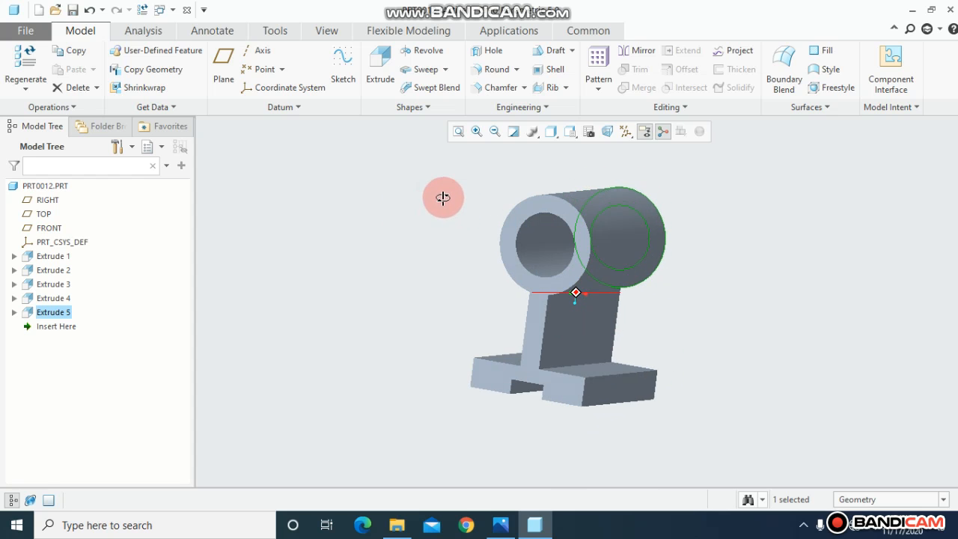